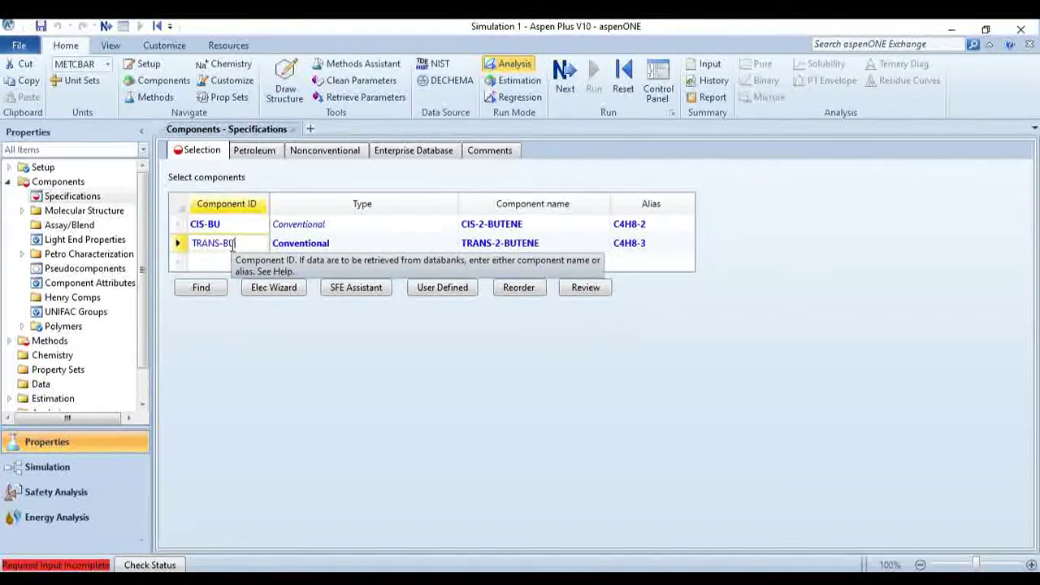
Step: Confirm TRANS-BU as the ID of the trans-2-butene component and select NRTL as the base property method
{"action": "key", "text": "Return"}
{"action": "left_click", "coordinate": [571, 79]}
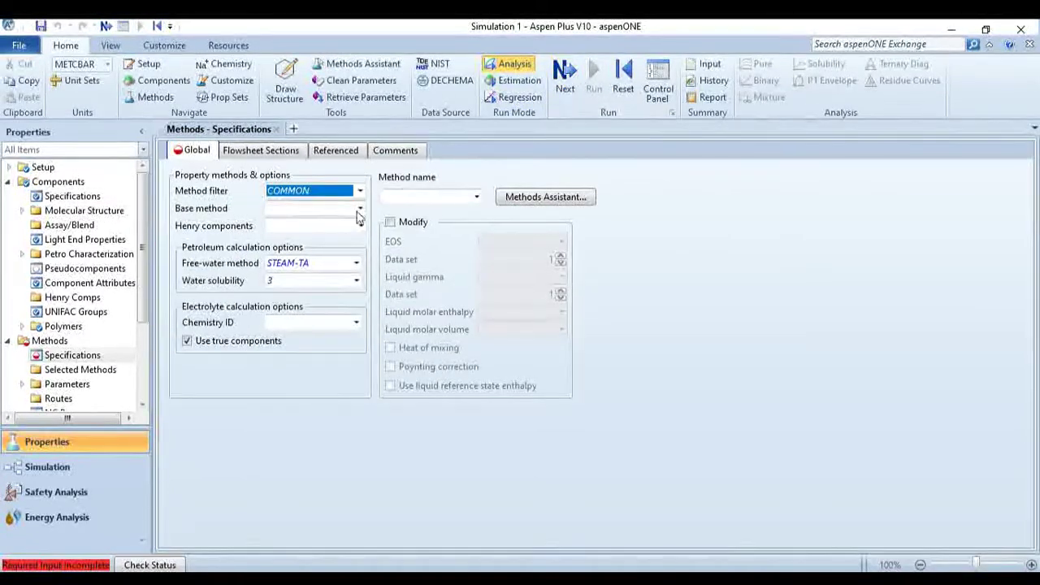
{"action": "left_click", "coordinate": [339, 213]}
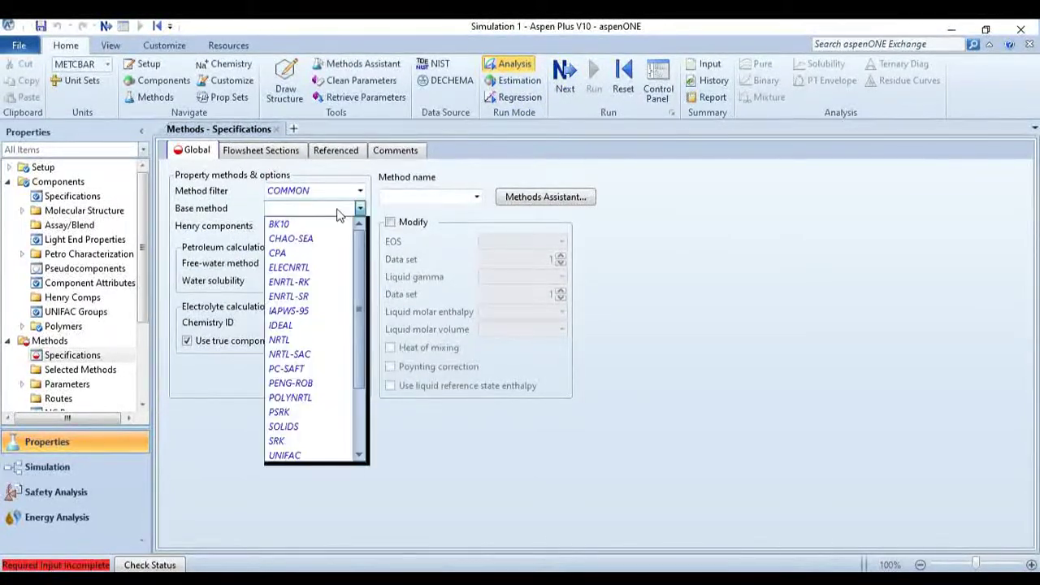
{"action": "left_click", "coordinate": [291, 341]}
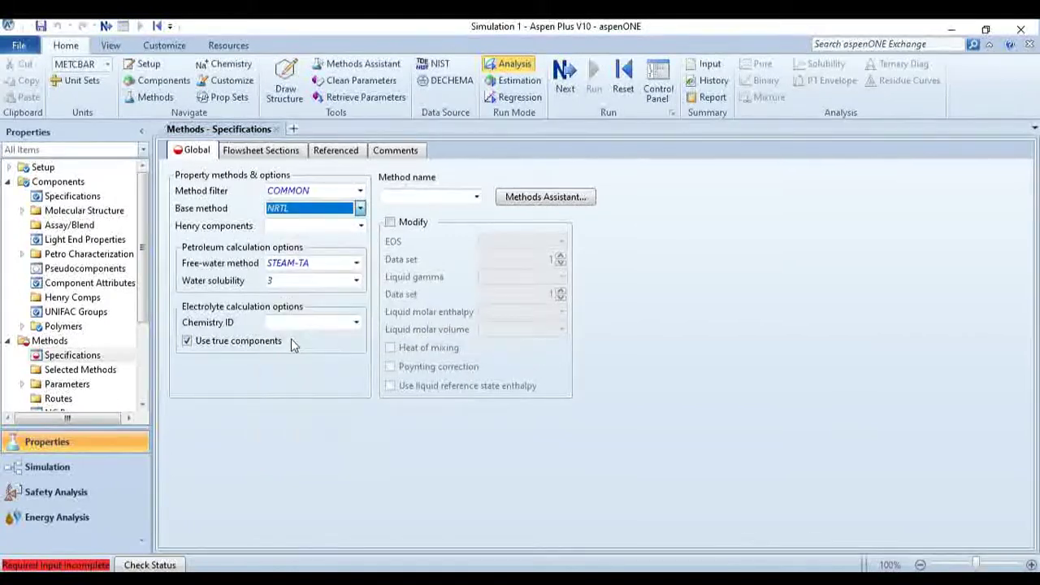
Step: Proceed to the simulation environment and place an RBatch reactor near the middle of the main flowsheet
{"action": "left_click", "coordinate": [571, 93]}
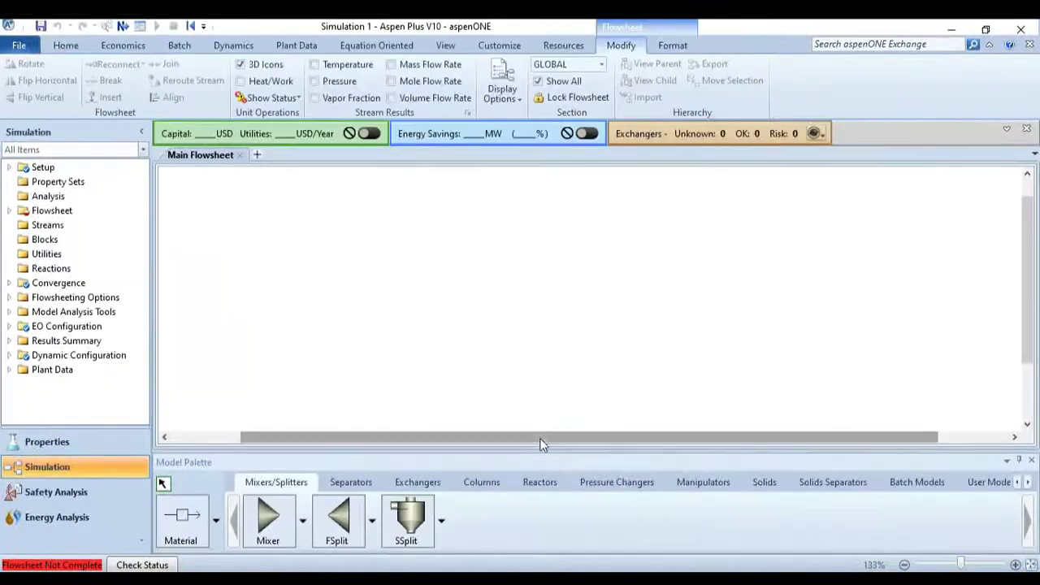
{"action": "left_click", "coordinate": [548, 481]}
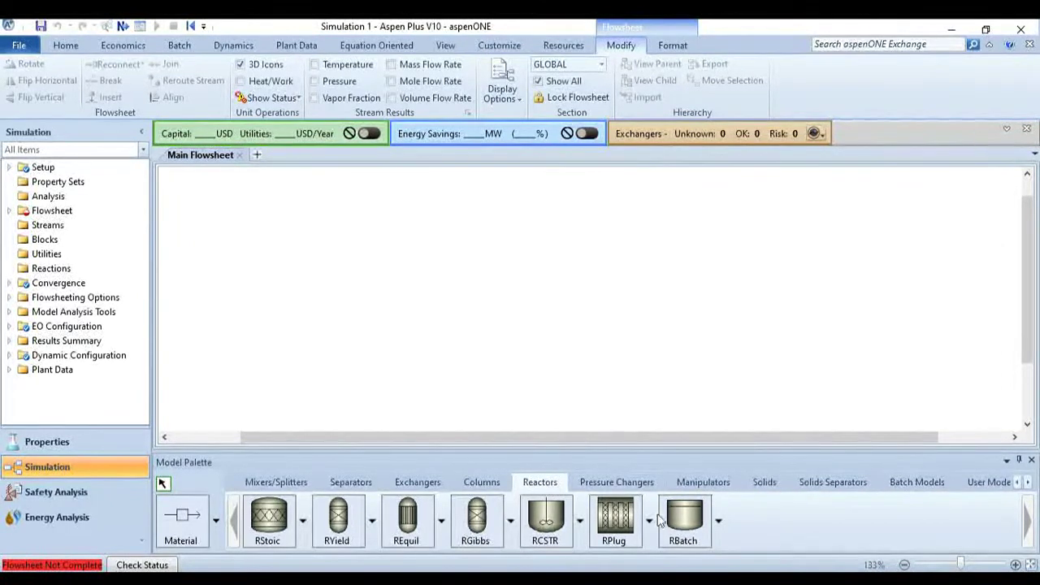
{"action": "left_click", "coordinate": [683, 520]}
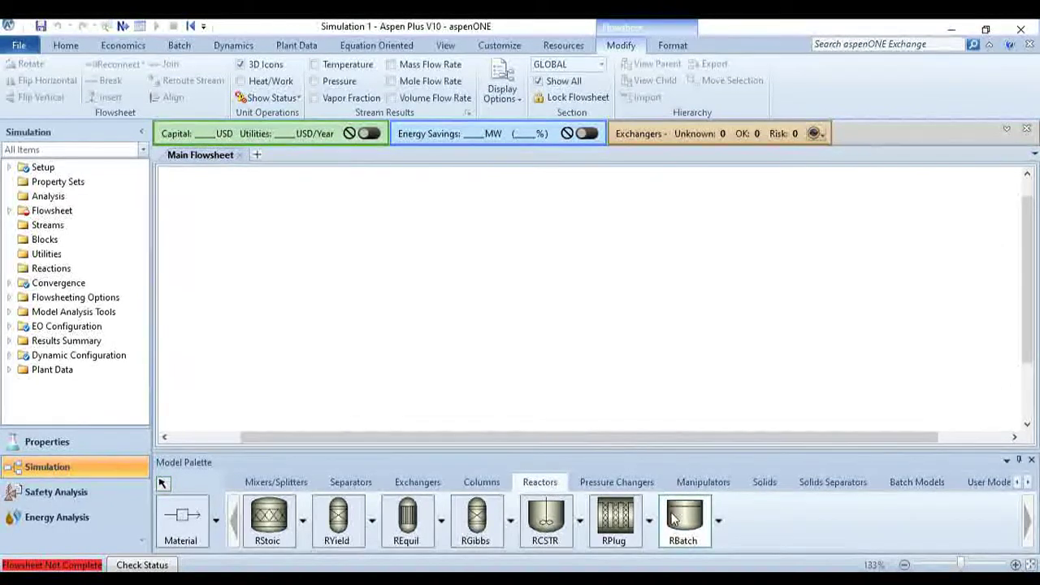
{"action": "left_click", "coordinate": [505, 296]}
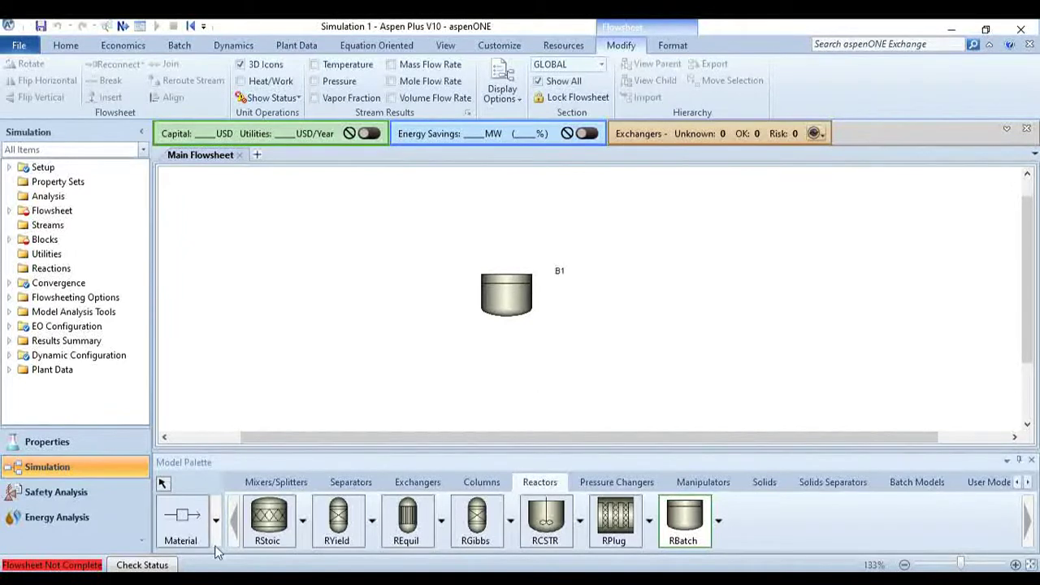
Step: Connect a material feed stream to the batch reactor's inlet and a material product stream to its bottom outlet
{"action": "left_click", "coordinate": [179, 524]}
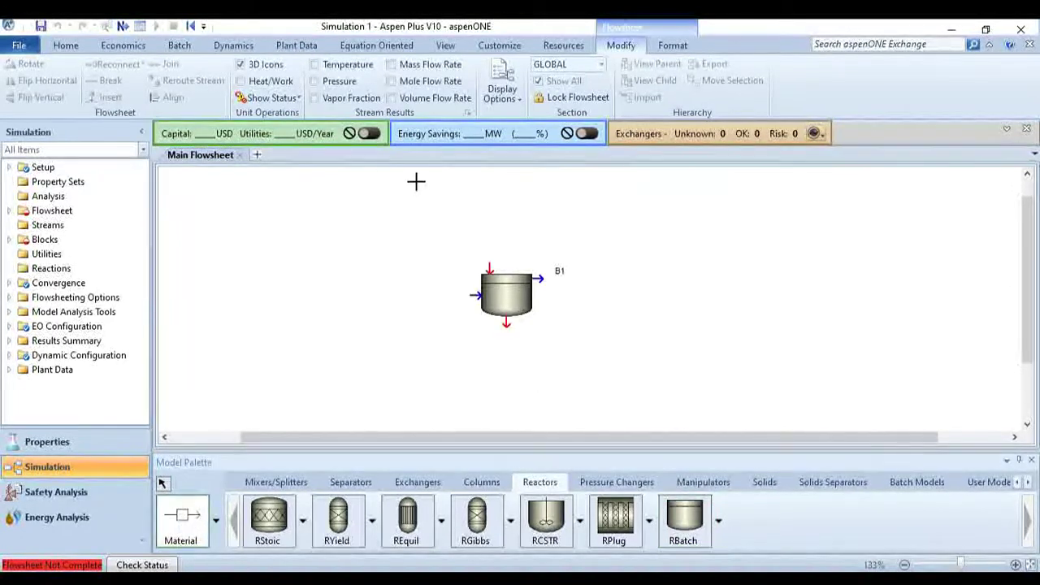
{"action": "left_click", "coordinate": [439, 228]}
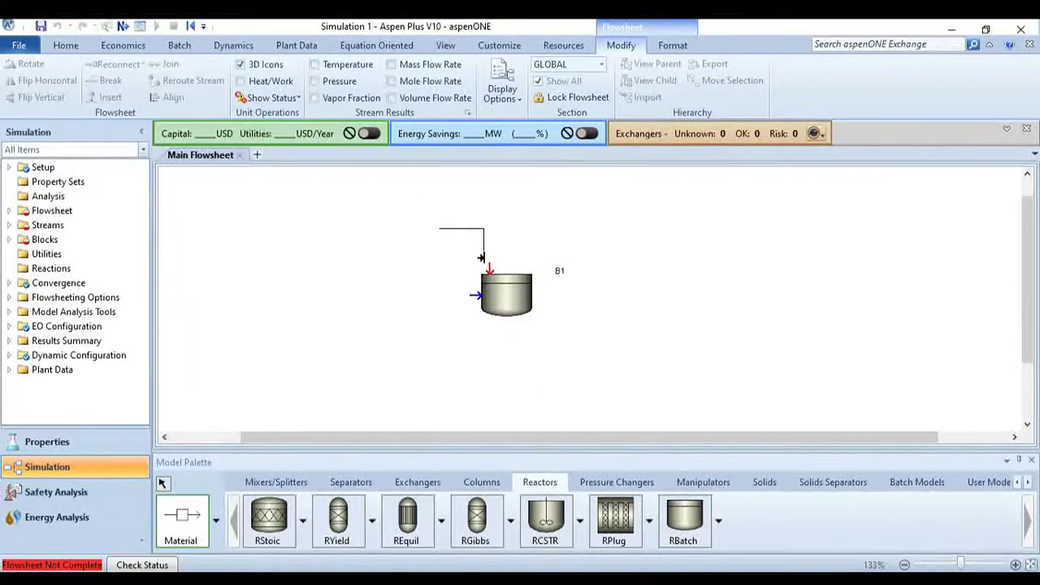
{"action": "left_click", "coordinate": [489, 264]}
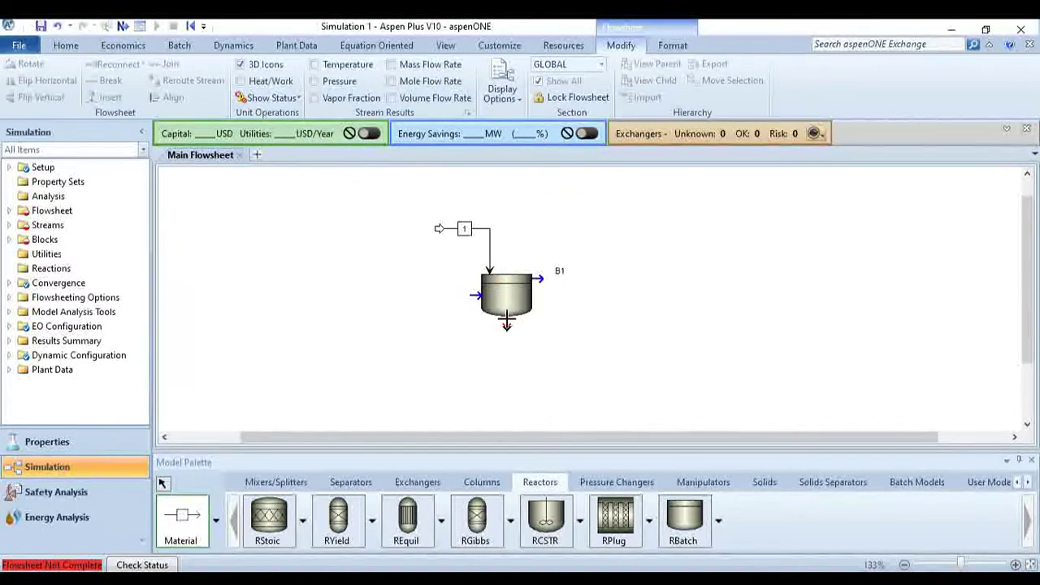
{"action": "left_click", "coordinate": [505, 322]}
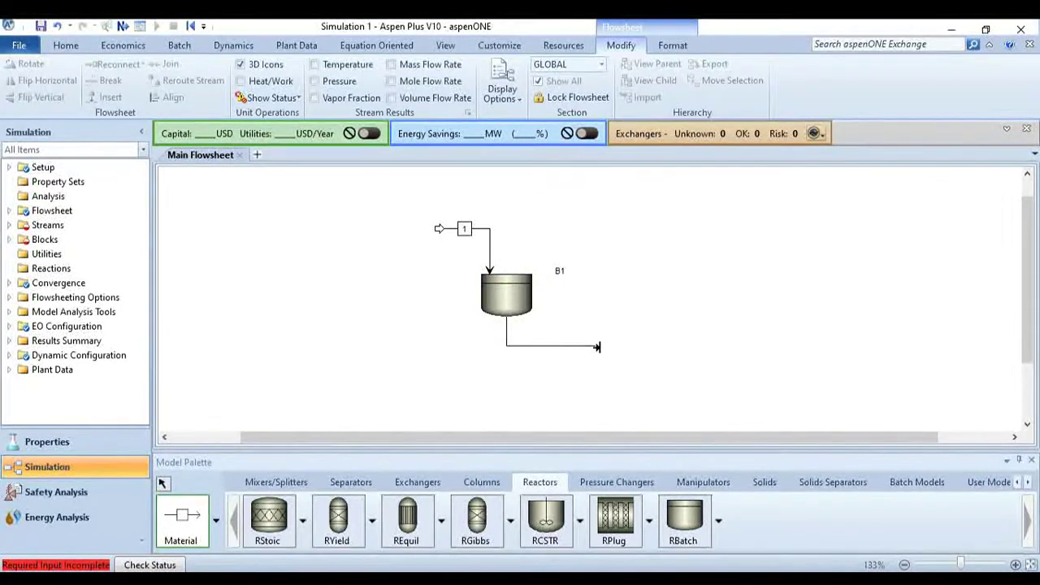
{"action": "left_click", "coordinate": [163, 484]}
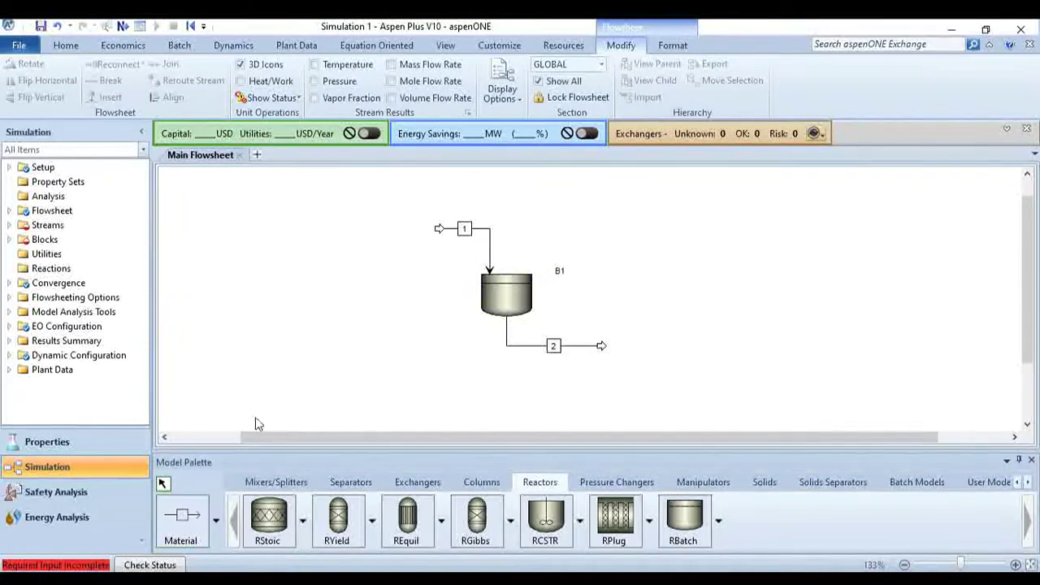
Step: Rename the reactor's feed stream as CIS-BU and its product stream as TRANS-BU
{"action": "left_click", "coordinate": [463, 228]}
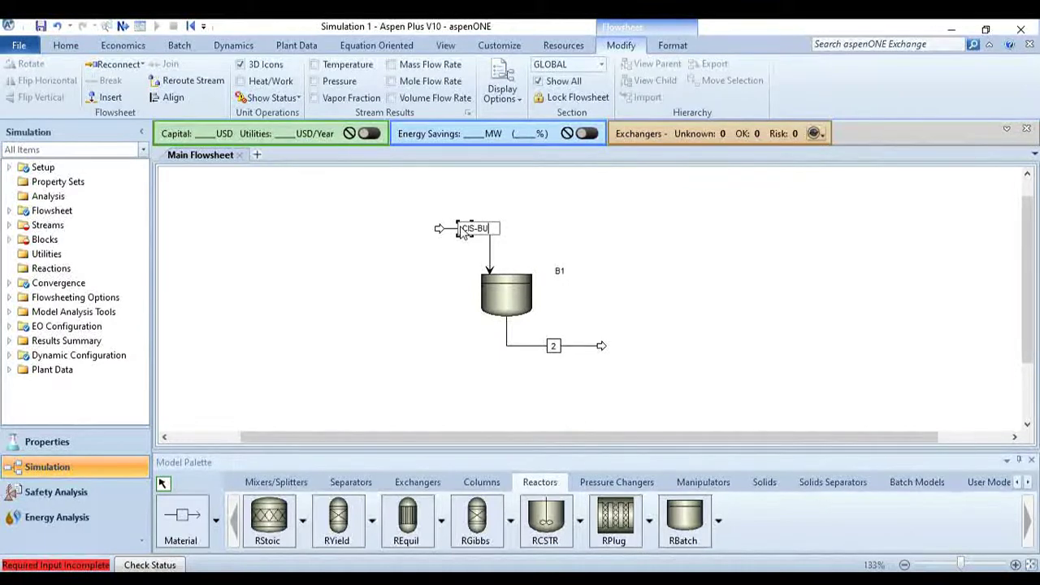
{"action": "key", "text": "Return"}
{"action": "left_click", "coordinate": [555, 347]}
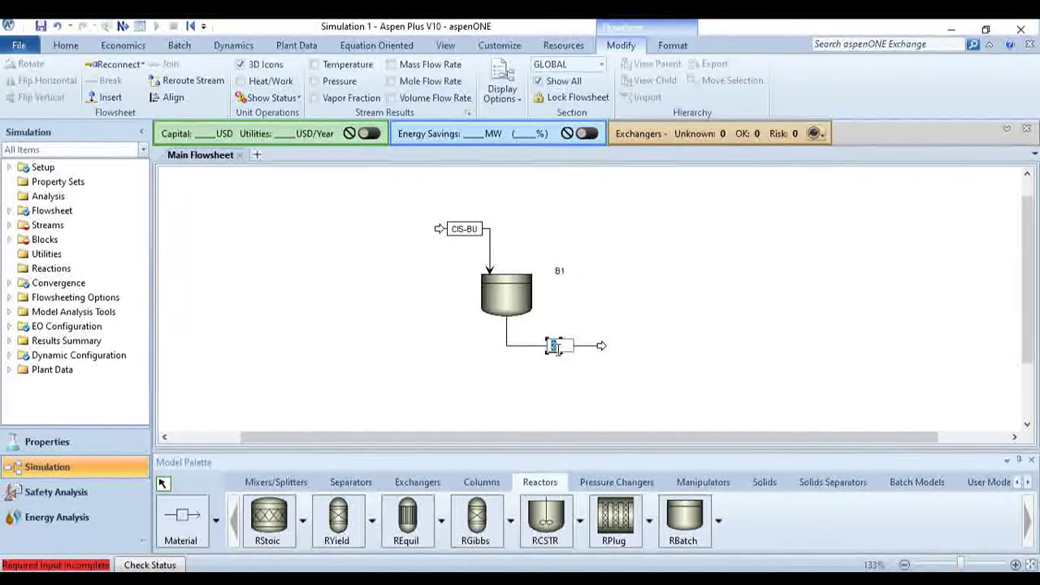
{"action": "type", "text": "TRANS-BU"}
{"action": "key", "text": "Return"}
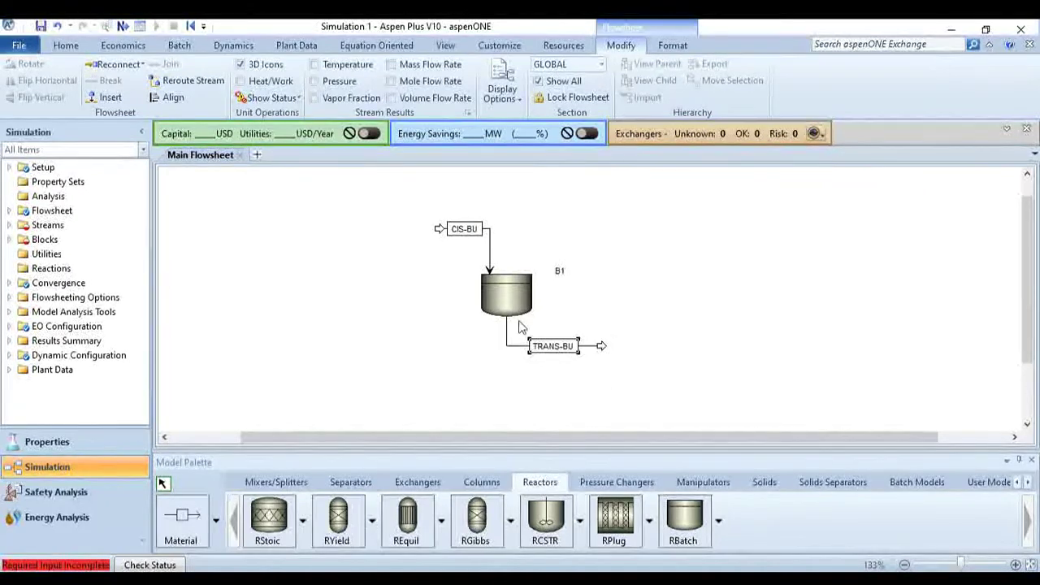
{"action": "left_click", "coordinate": [492, 285]}
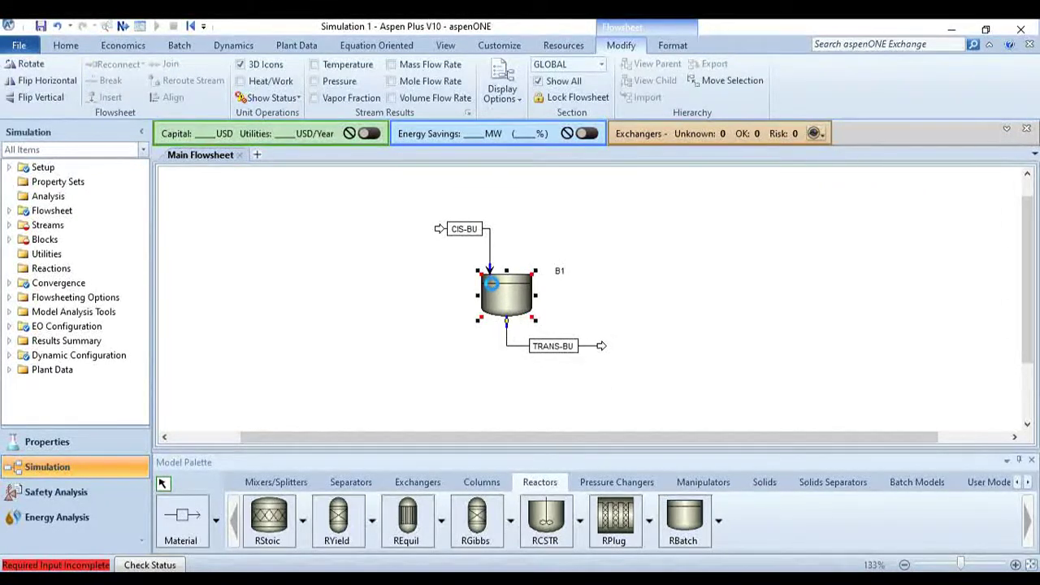
{"action": "double_click", "coordinate": [494, 291]}
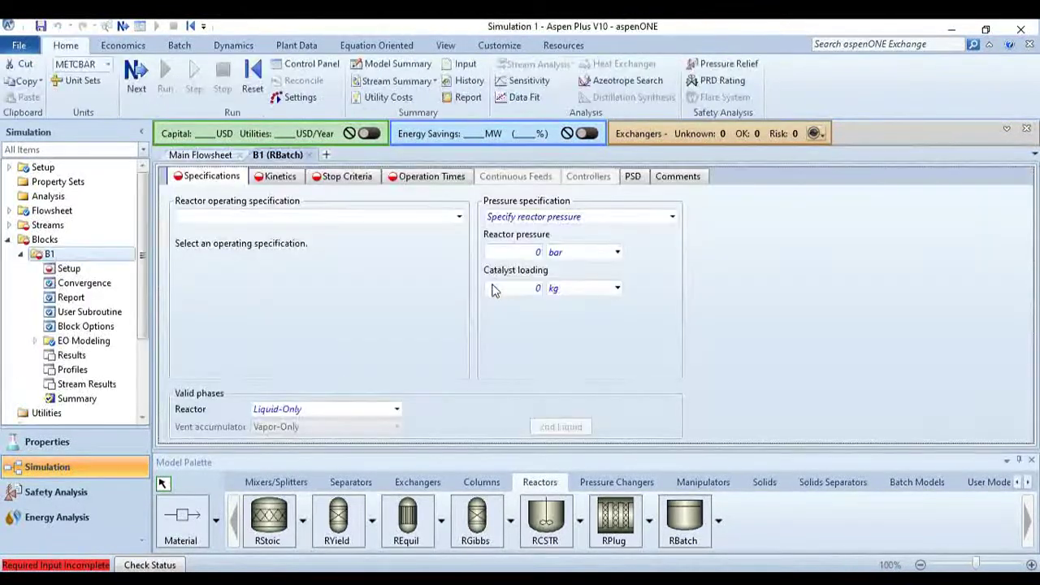
{"action": "left_click", "coordinate": [309, 155]}
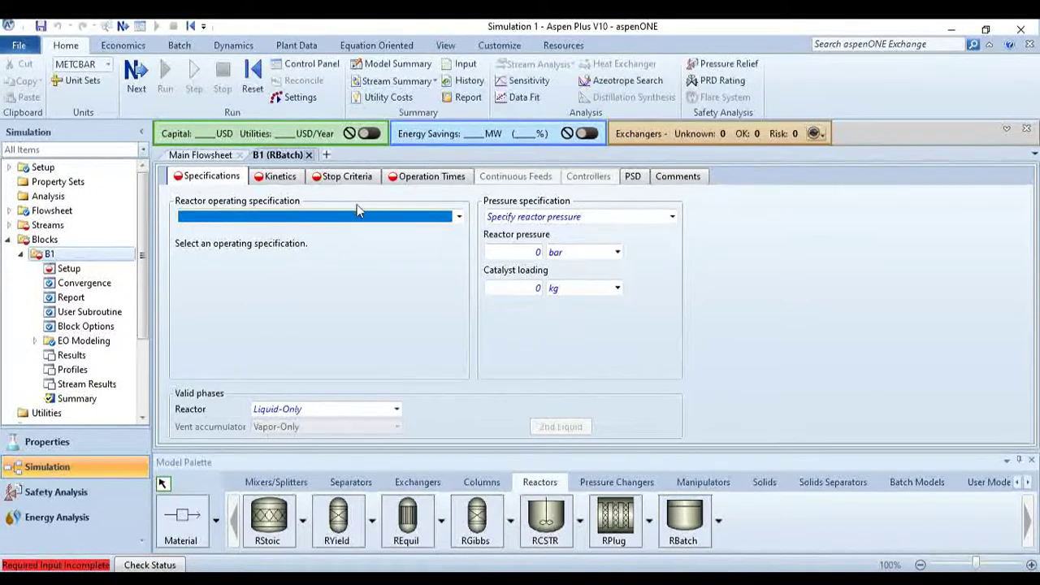
Step: Specify the CIS-BU feed stream at 25 C and 1 bar with a total flow rate of 100 kmol/hr
{"action": "left_click", "coordinate": [460, 230]}
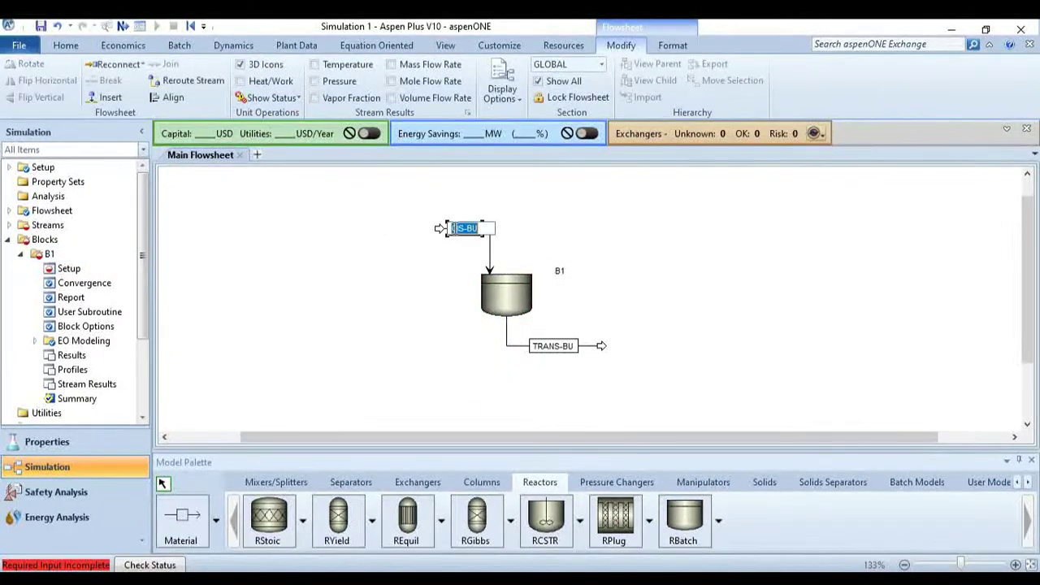
{"action": "left_click", "coordinate": [439, 233]}
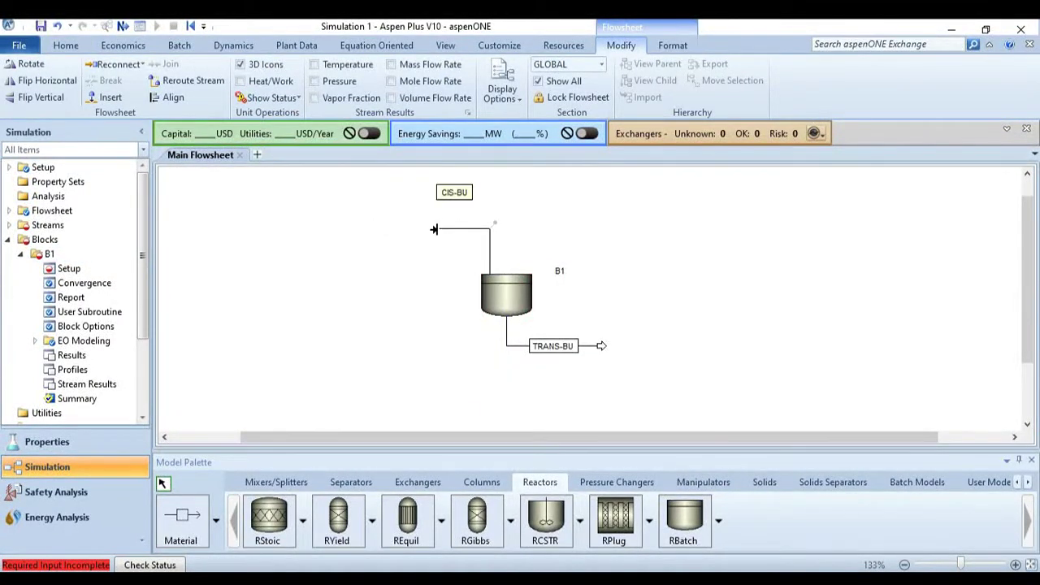
{"action": "left_click", "coordinate": [437, 231]}
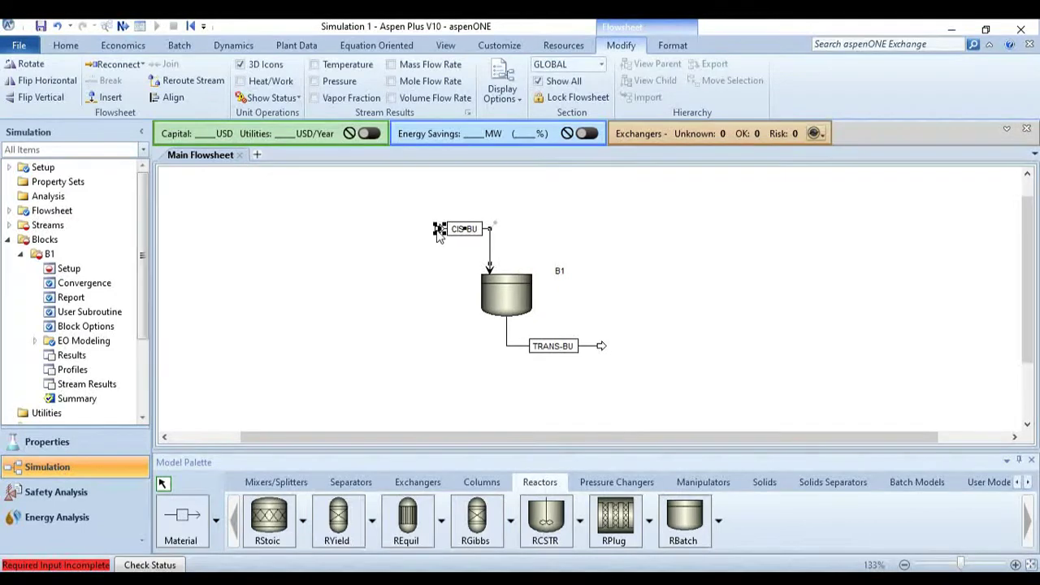
{"action": "left_click", "coordinate": [487, 231]}
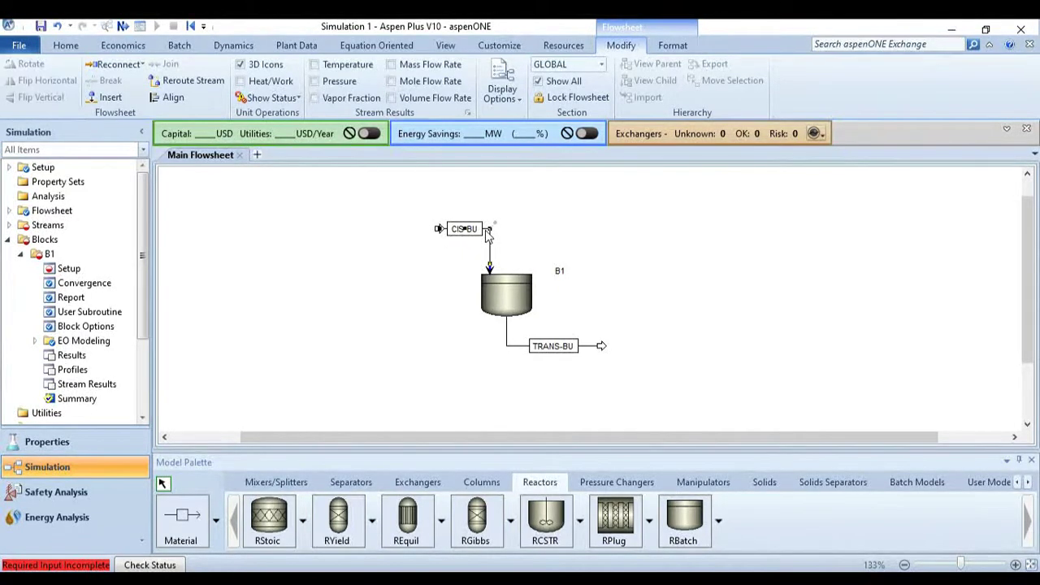
{"action": "double_click", "coordinate": [485, 231]}
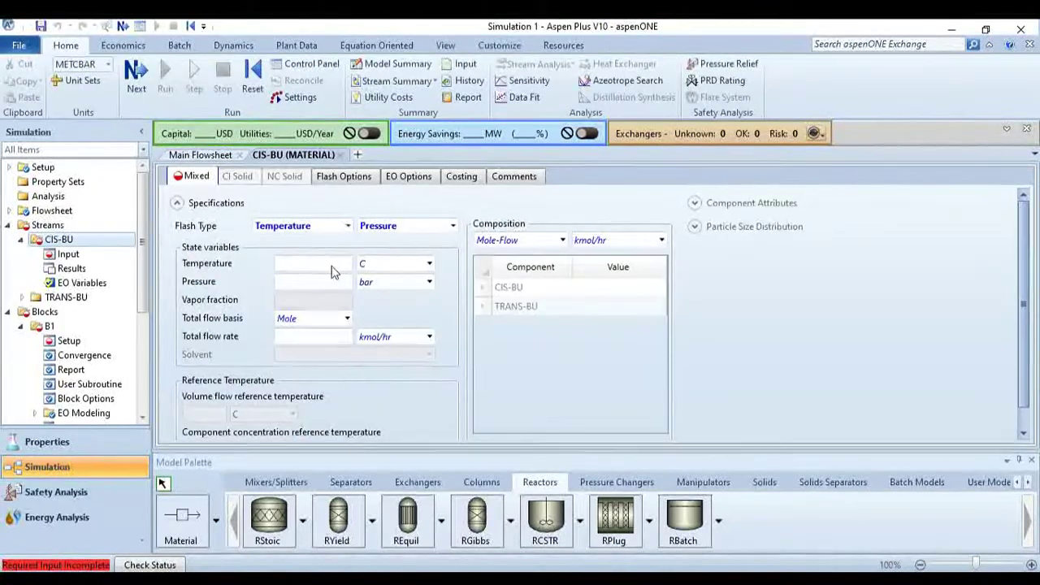
{"action": "left_click", "coordinate": [331, 271]}
{"action": "type", "text": "25"}
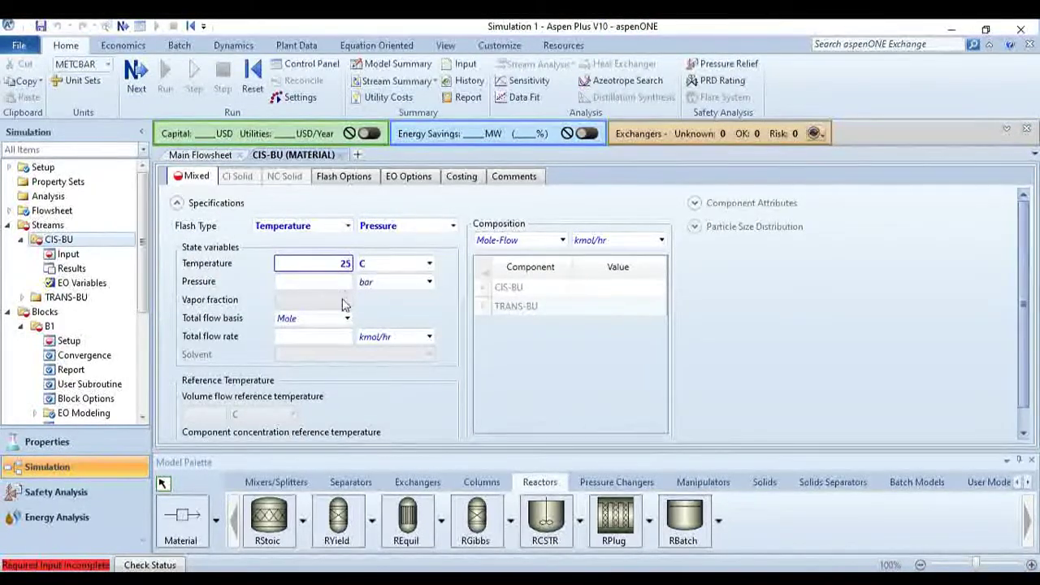
{"action": "left_click", "coordinate": [334, 282]}
{"action": "type", "text": "1"}
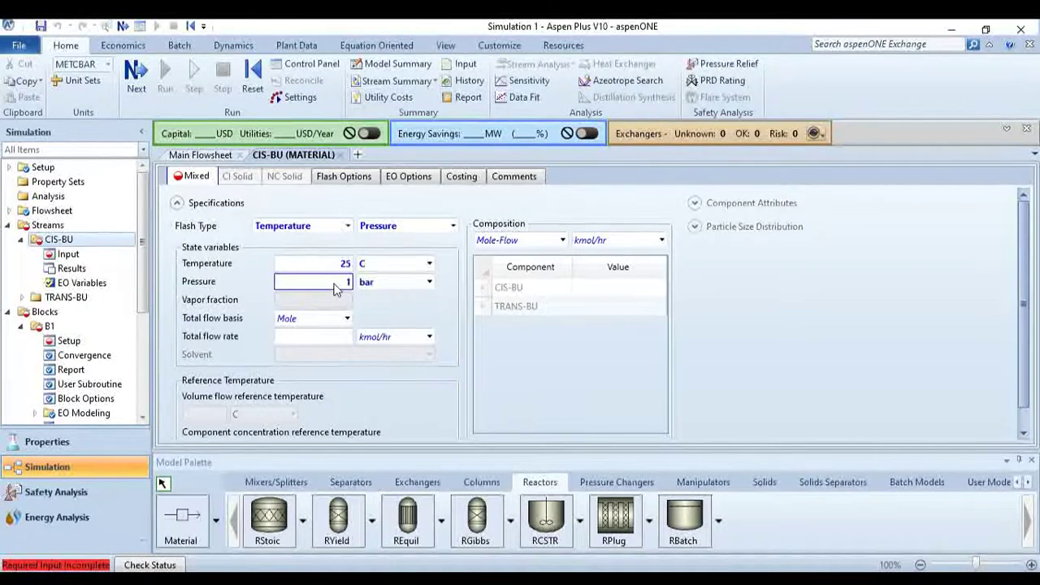
{"action": "left_click", "coordinate": [341, 337]}
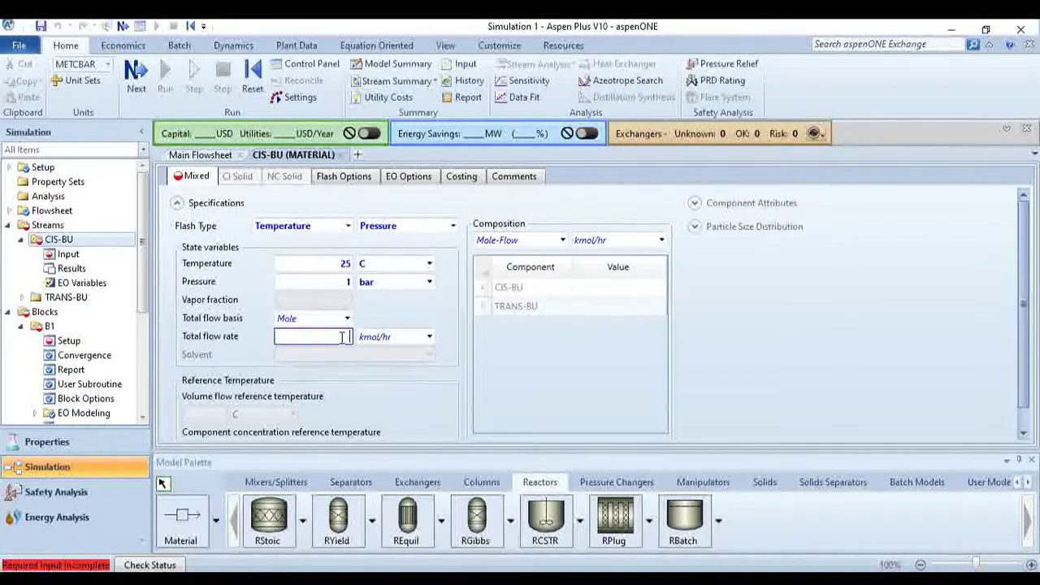
{"action": "type", "text": "100"}
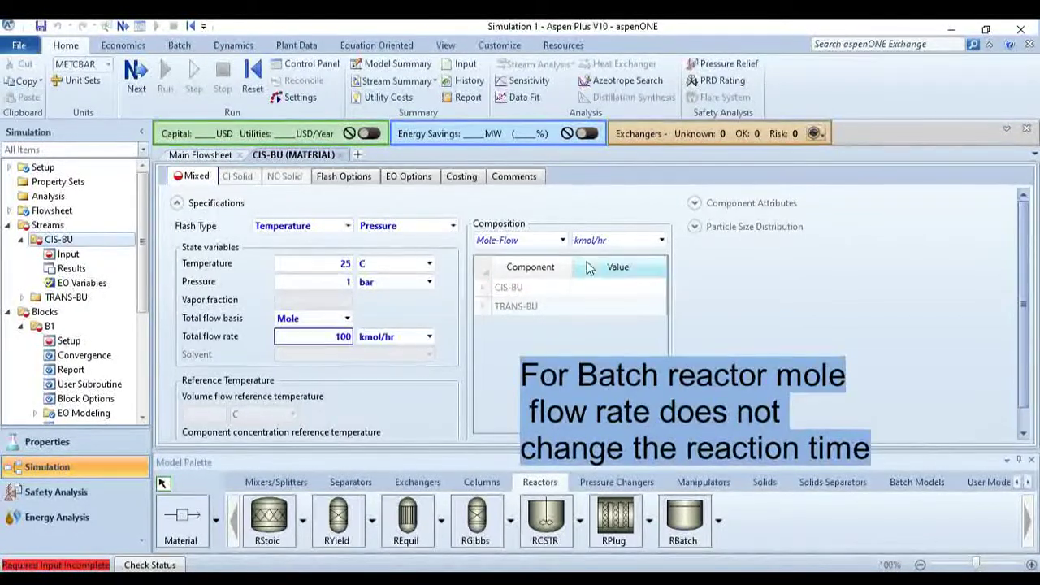
Step: Define the feed composition by Mole-Frac with a value of 1 for CIS-BU, and close the stream form
{"action": "left_click", "coordinate": [558, 241]}
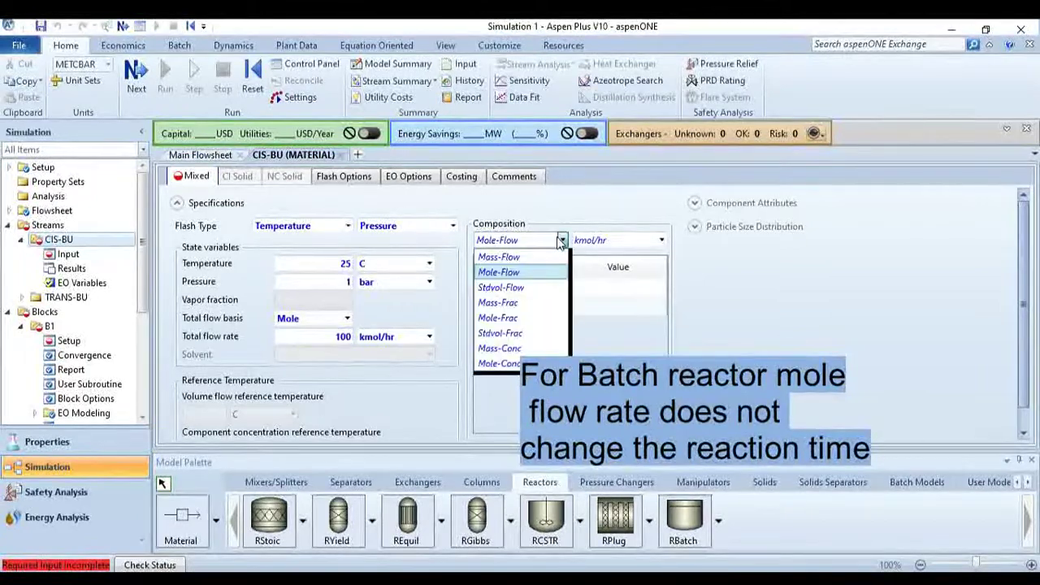
{"action": "left_click", "coordinate": [497, 318]}
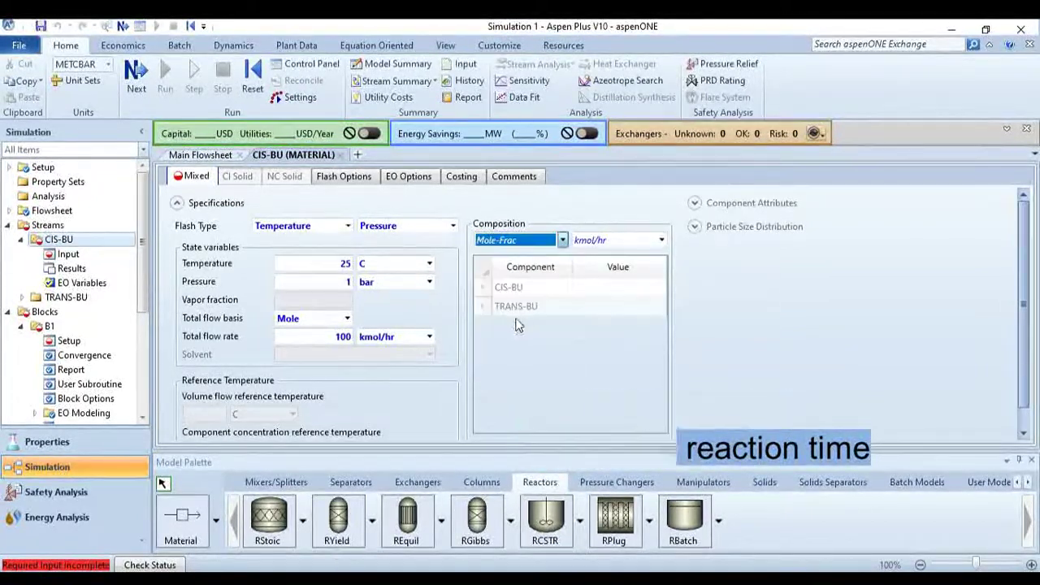
{"action": "left_click", "coordinate": [594, 287]}
{"action": "type", "text": "1"}
{"action": "key", "text": "Return"}
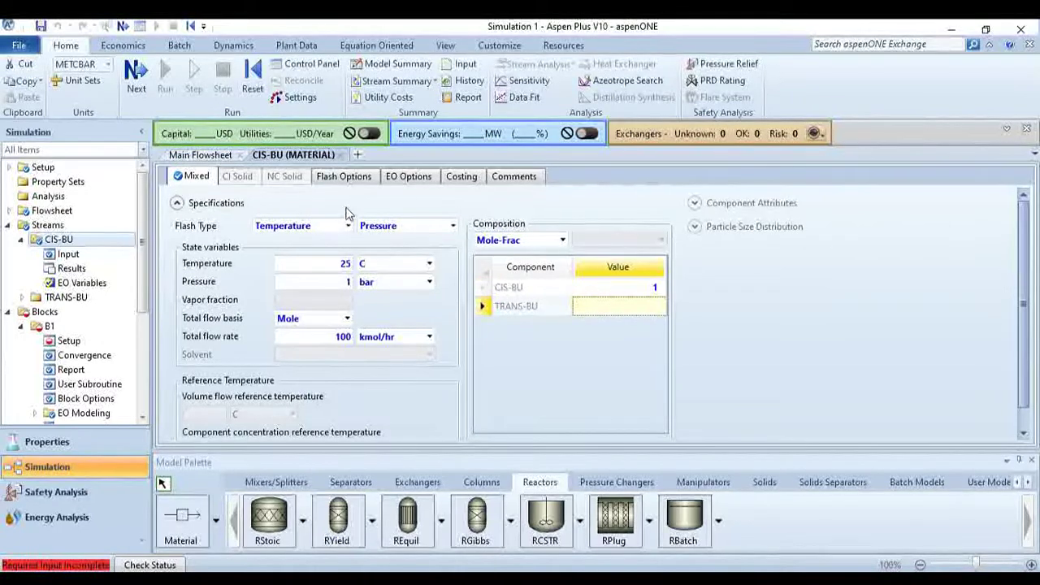
{"action": "left_click", "coordinate": [342, 154]}
Step: Create a GENERAL reaction set containing an irreversible POWERLAW reaction that converts CIS-BU to TRANS-BU
{"action": "left_click_drag", "start_coordinate": [145, 275], "coordinate": [137, 366]}
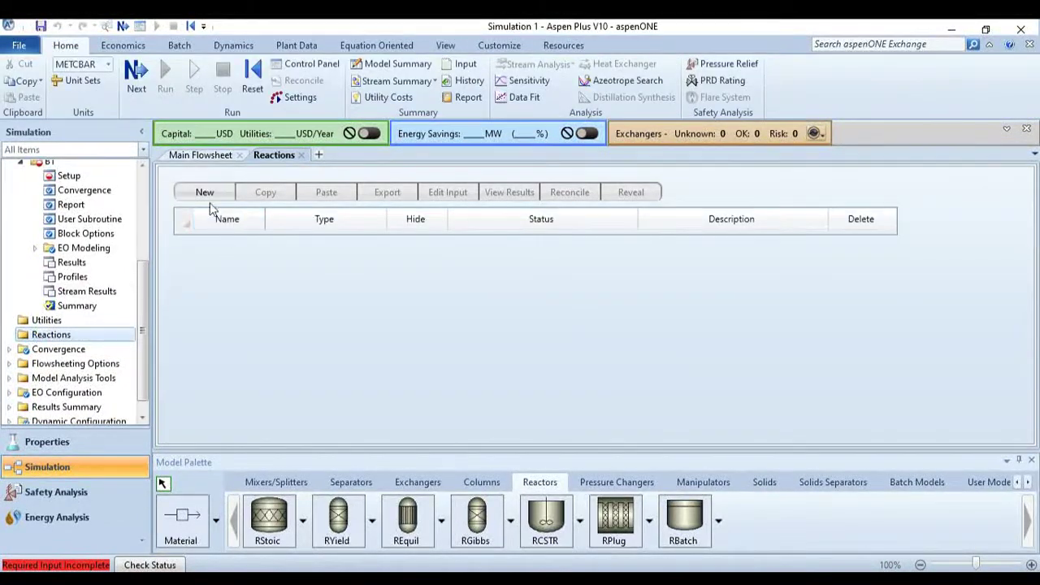
{"action": "left_click", "coordinate": [205, 197]}
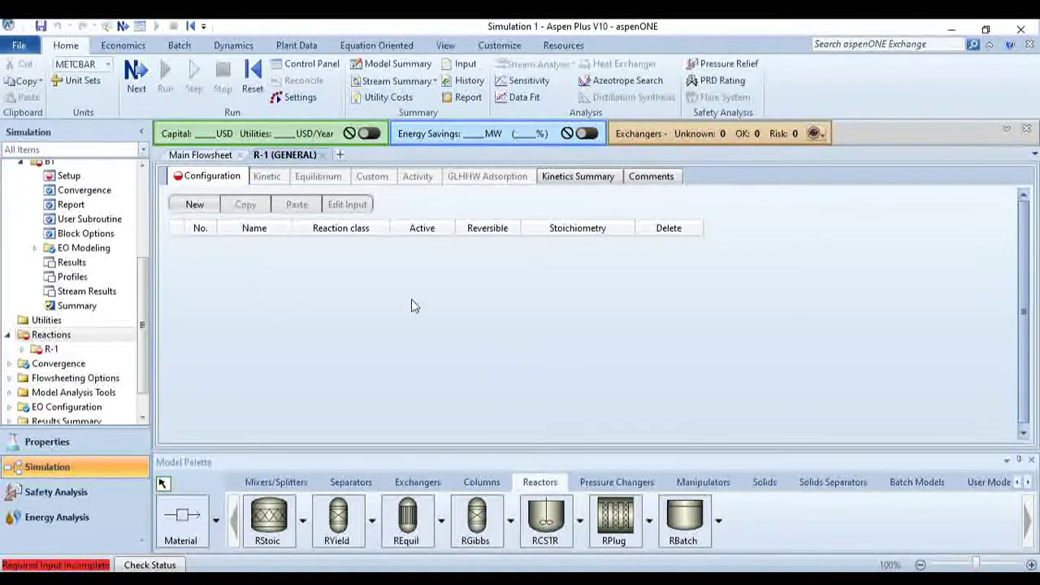
{"action": "left_click", "coordinate": [194, 207]}
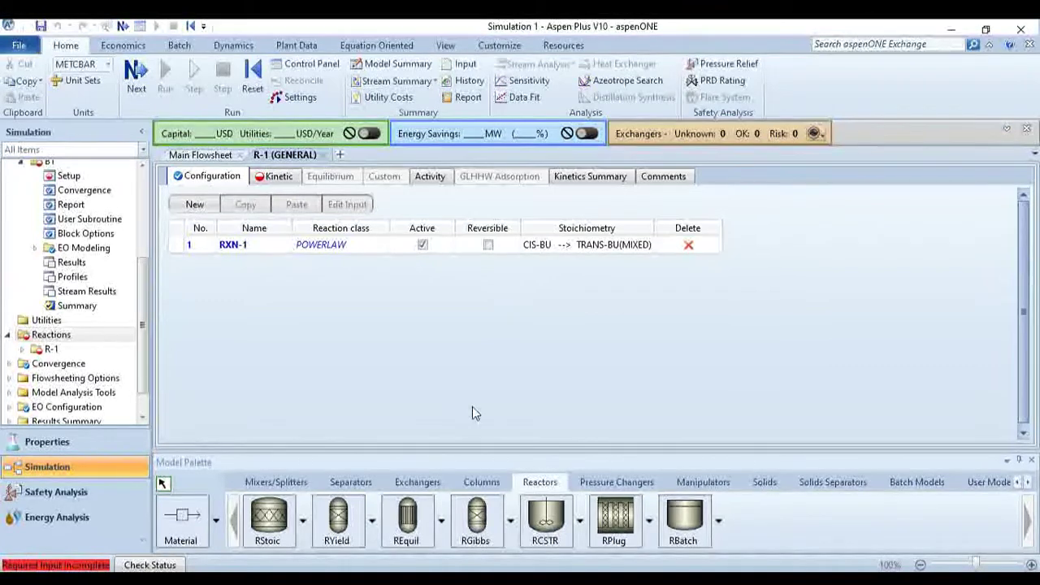
Step: Set the power-law kinetic factor of the CIS-BU to TRANS-BU reaction to k 0.003833 and activation energy E 0 cal/mol
{"action": "left_click", "coordinate": [273, 176]}
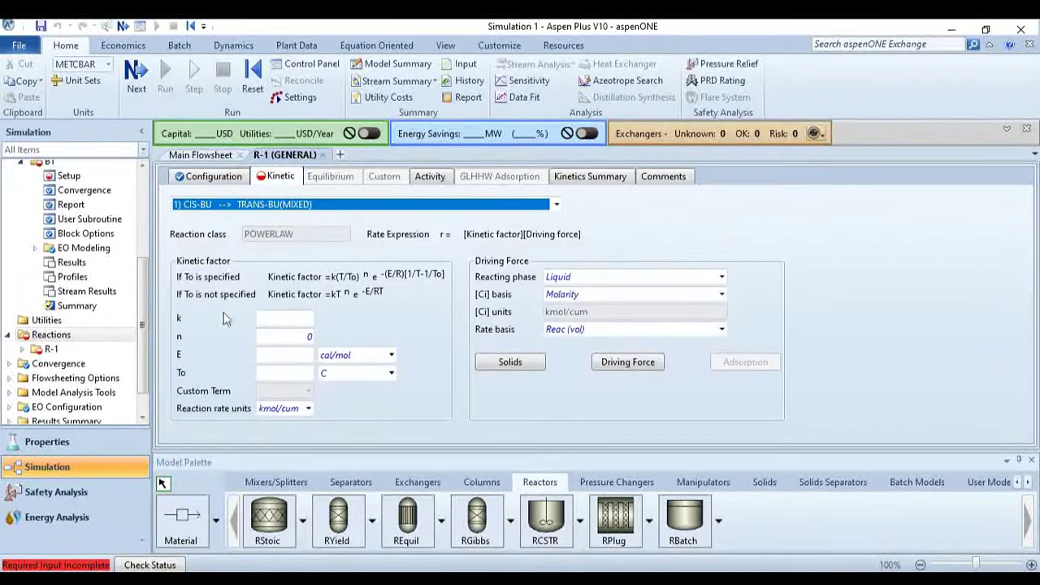
{"action": "left_click", "coordinate": [268, 323]}
{"action": "type", "text": "0."}
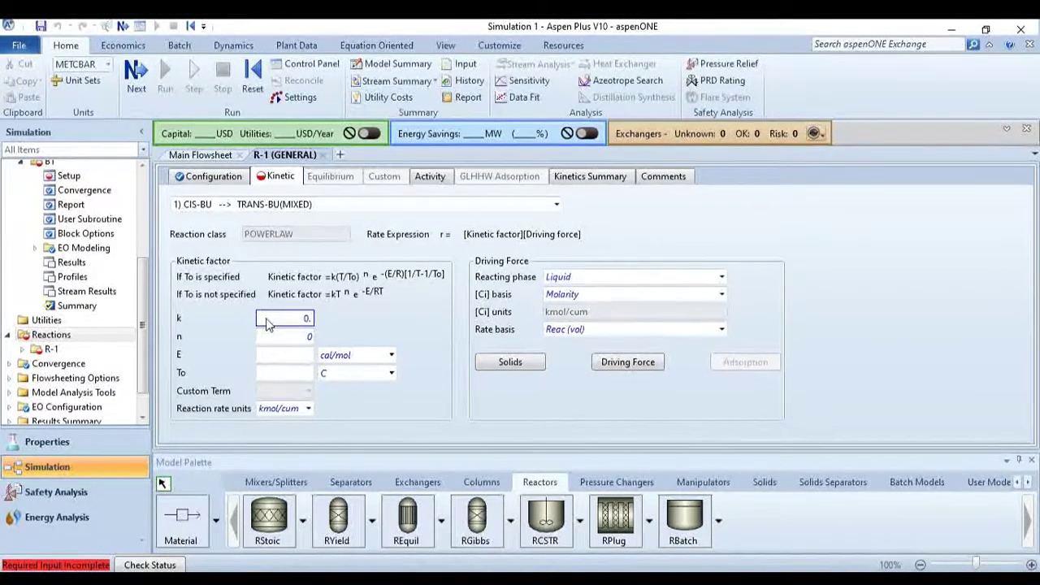
{"action": "type", "text": "003833"}
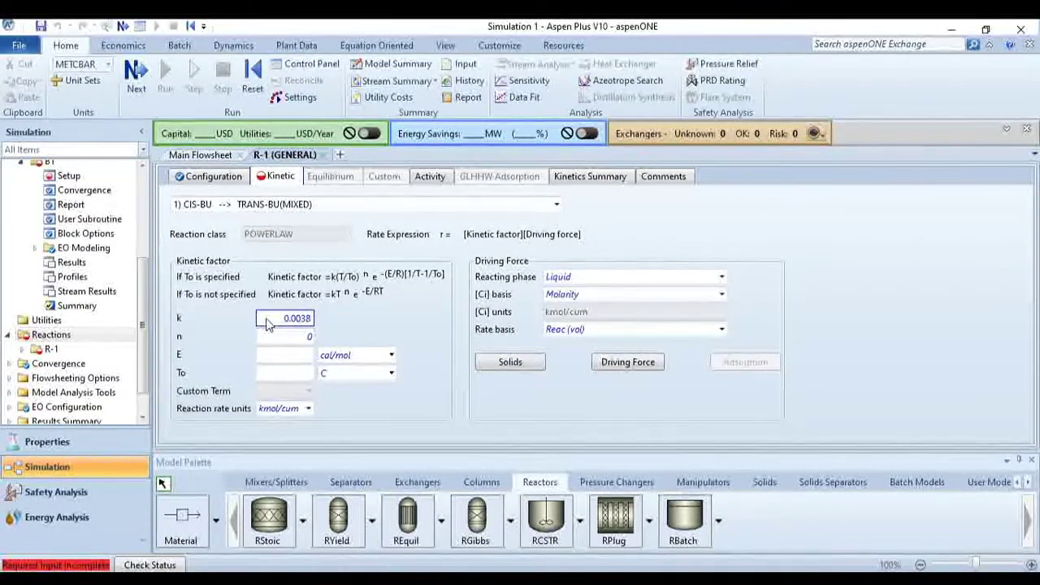
{"action": "left_click", "coordinate": [288, 355]}
{"action": "type", "text": "0"}
{"action": "key", "text": "Return"}
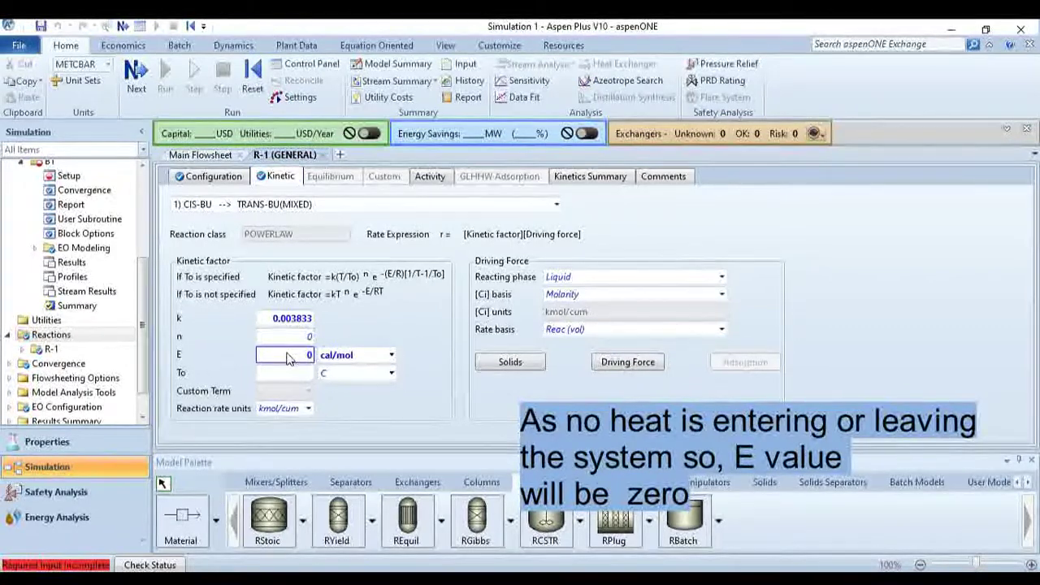
Step: Set the CIS-BU concentration exponent to 1 in the reaction's driving force expression and close the dialog
{"action": "left_click", "coordinate": [627, 363]}
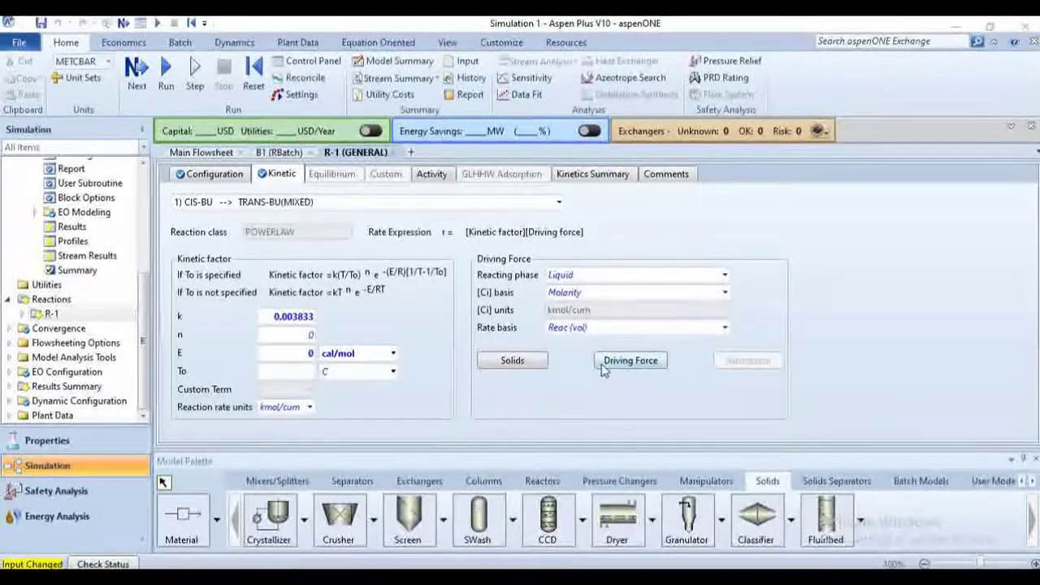
{"action": "left_click", "coordinate": [611, 364]}
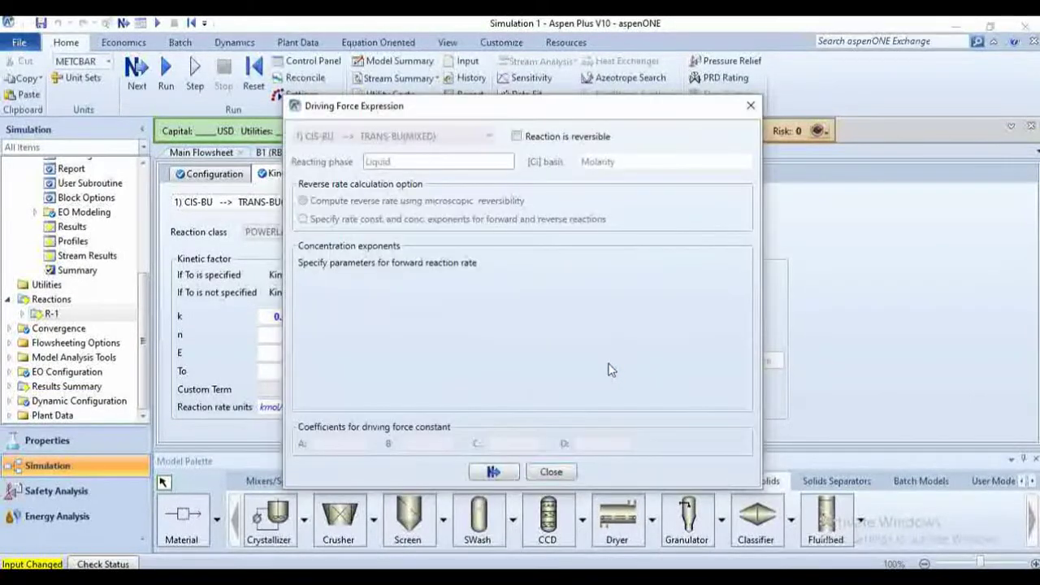
{"action": "left_click", "coordinate": [456, 307]}
{"action": "type", "text": "1"}
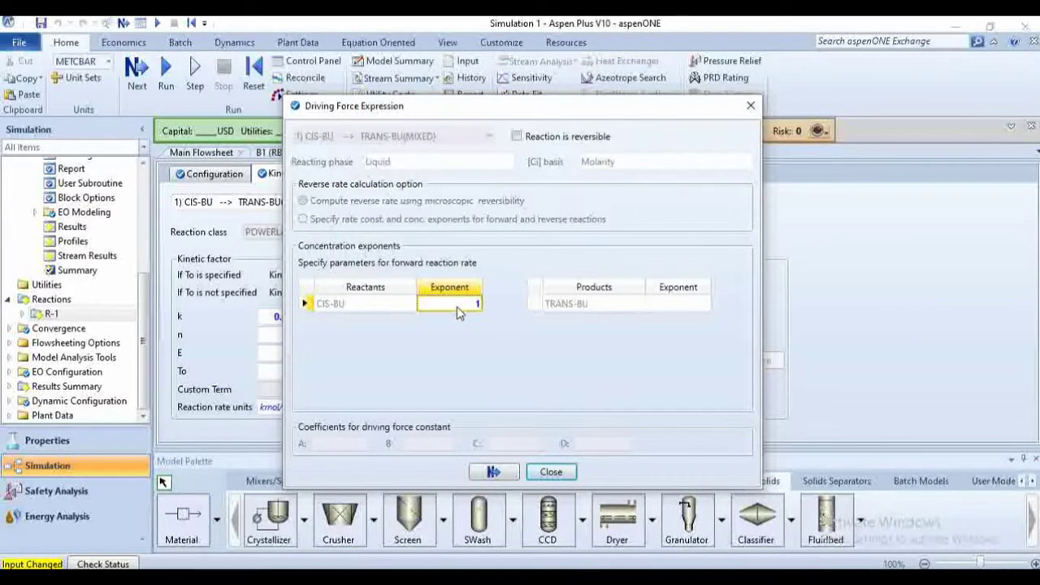
{"action": "left_click", "coordinate": [551, 472]}
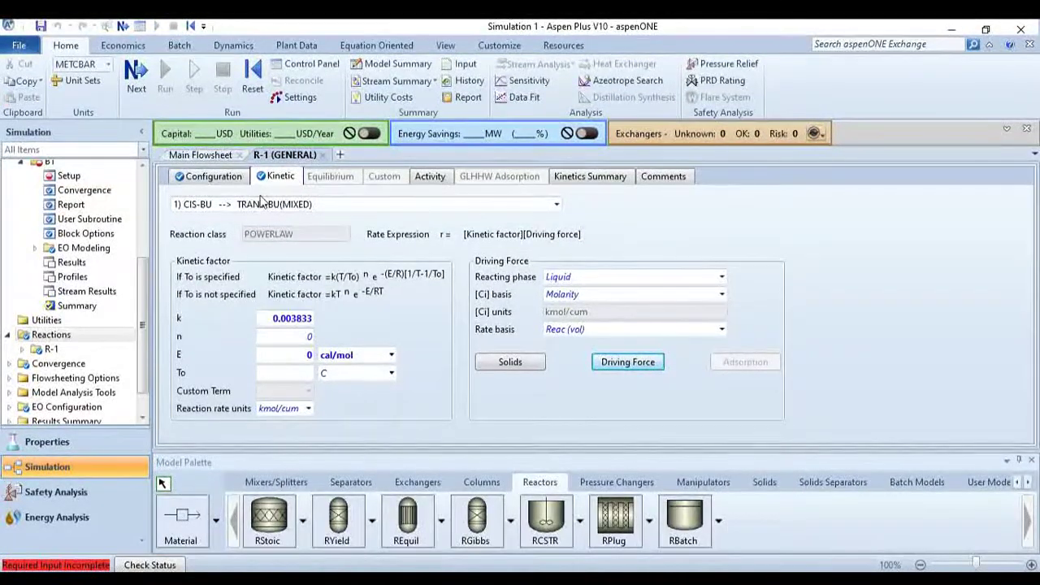
Step: Open reactor block B1 from the flowsheet and specify constant temperature operation at 25 C
{"action": "left_click", "coordinate": [213, 155]}
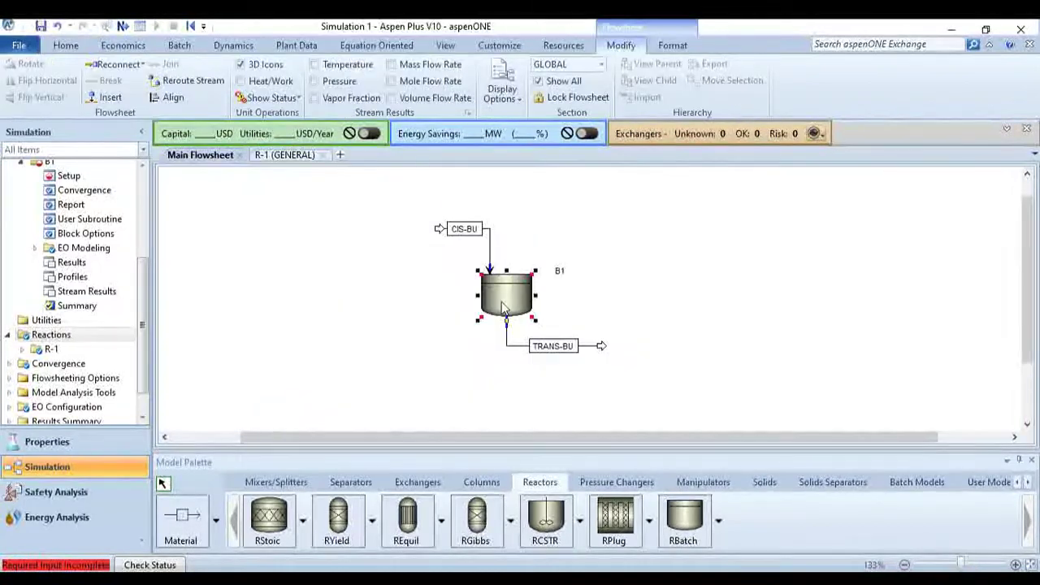
{"action": "double_click", "coordinate": [501, 308]}
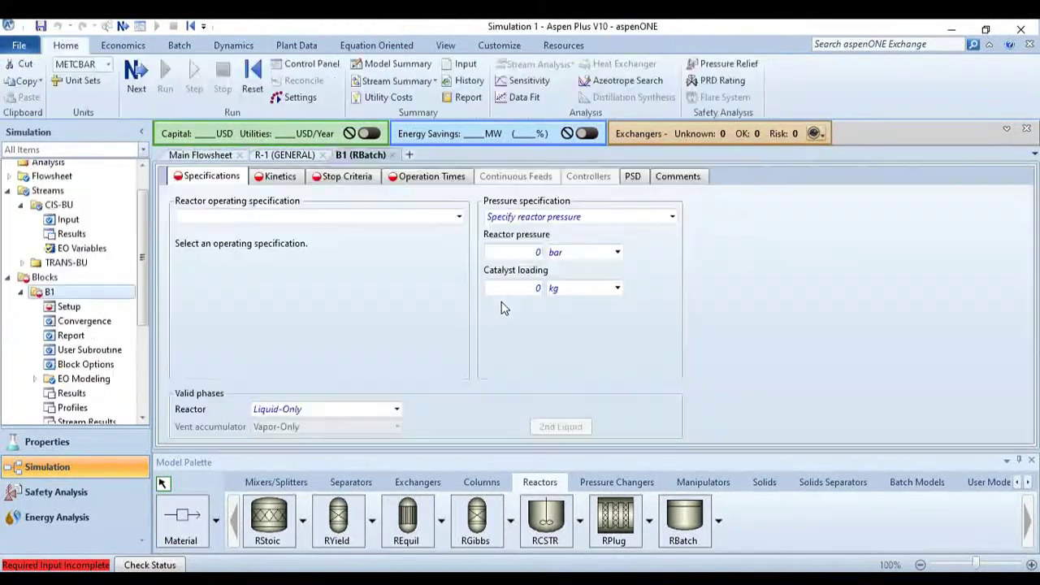
{"action": "left_click", "coordinate": [458, 216]}
{"action": "left_click", "coordinate": [446, 229]}
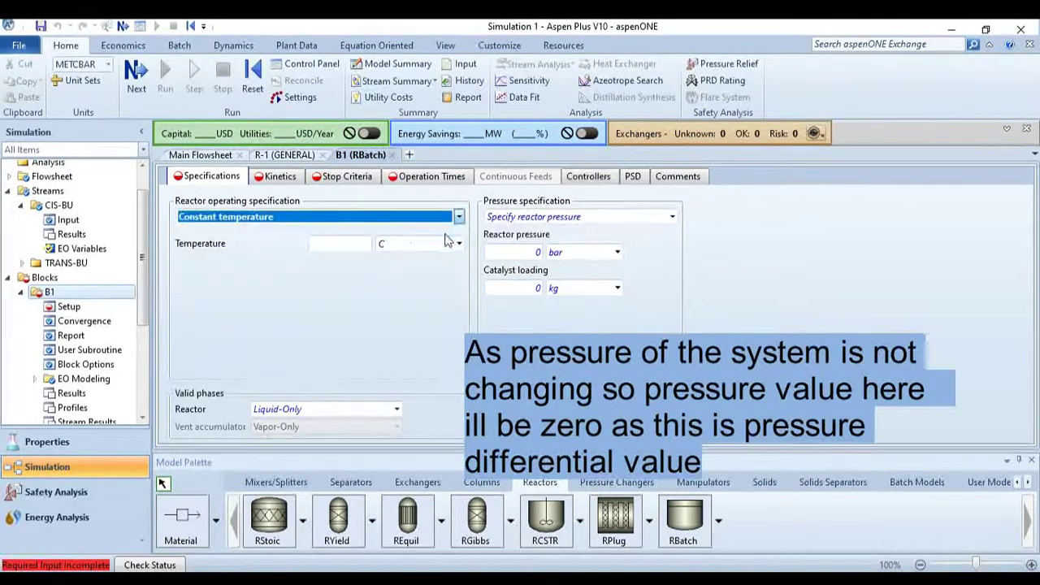
{"action": "left_click", "coordinate": [357, 245]}
{"action": "type", "text": "25"}
{"action": "key", "text": "Return"}
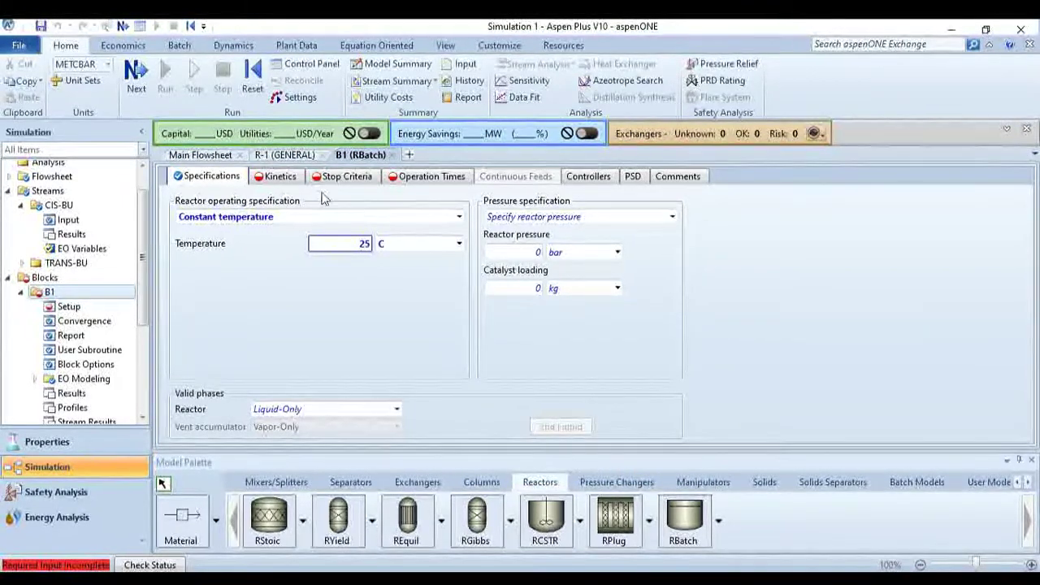
Step: Include reaction set R-1 in the kinetics of reactor B1
{"action": "left_click", "coordinate": [280, 176]}
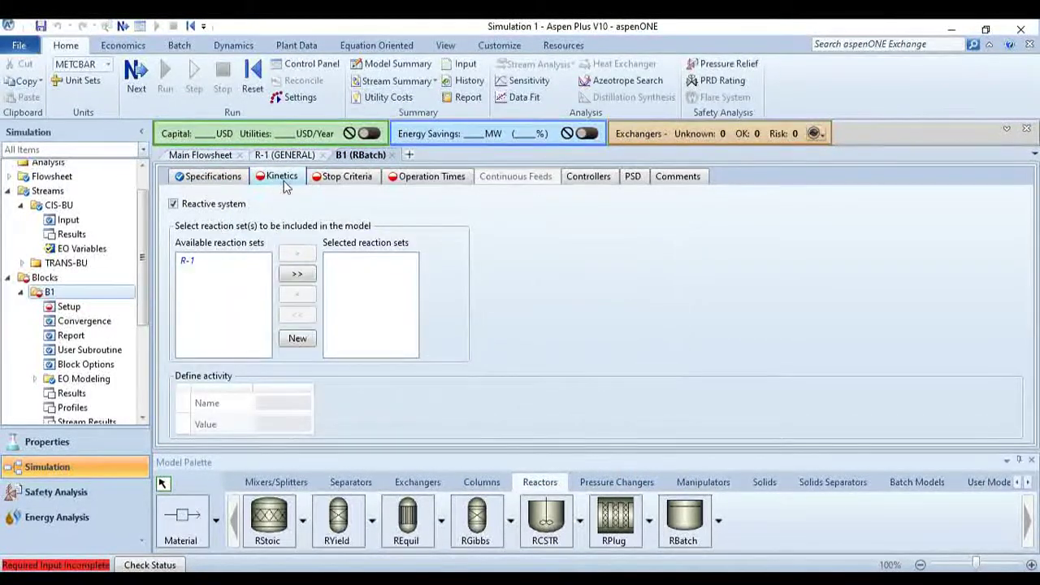
{"action": "left_click", "coordinate": [230, 262]}
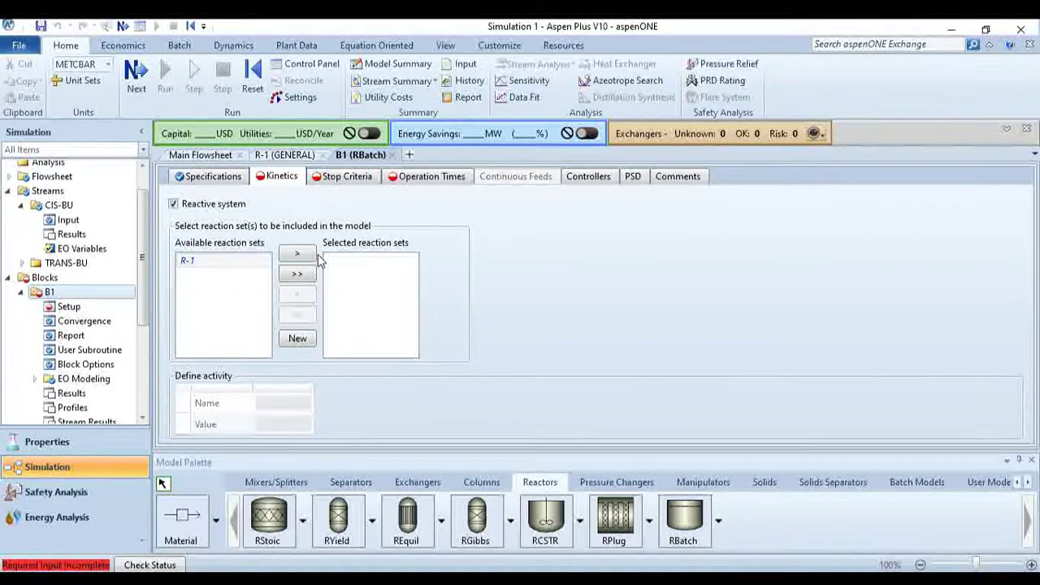
{"action": "left_click", "coordinate": [302, 258]}
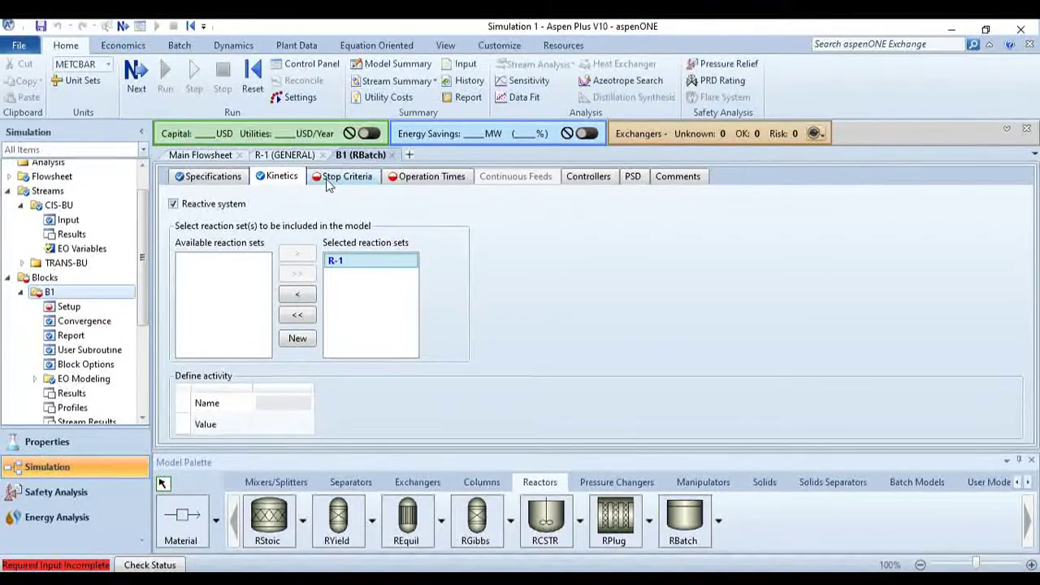
Step: Define stop criterion number 1 for reactor B1 with location Reactor and variable type Mole fraction
{"action": "left_click", "coordinate": [326, 179]}
{"action": "left_click", "coordinate": [331, 228]}
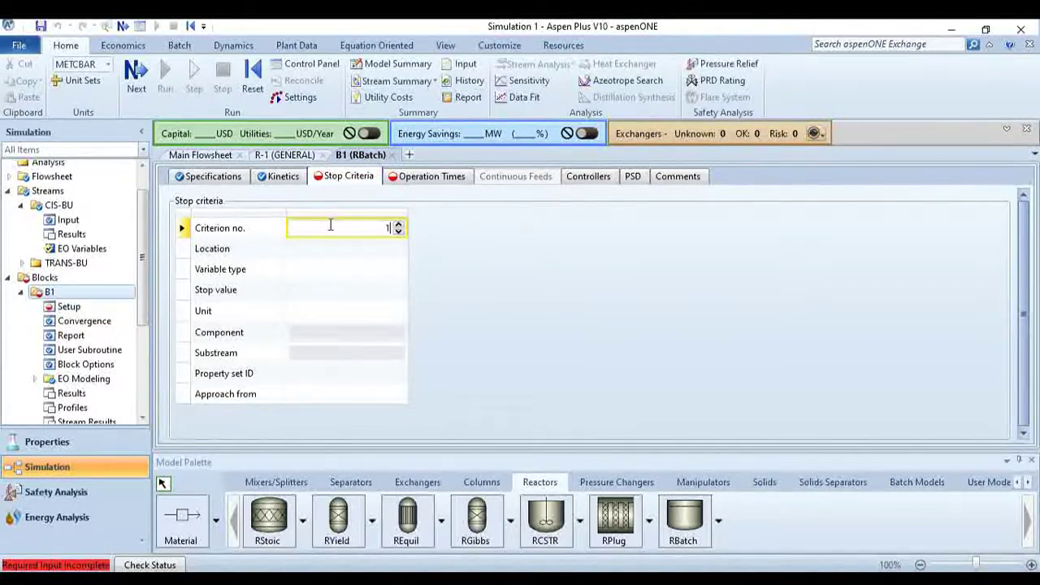
{"action": "type", "text": "1"}
{"action": "left_click", "coordinate": [397, 249]}
{"action": "left_click", "coordinate": [399, 250]}
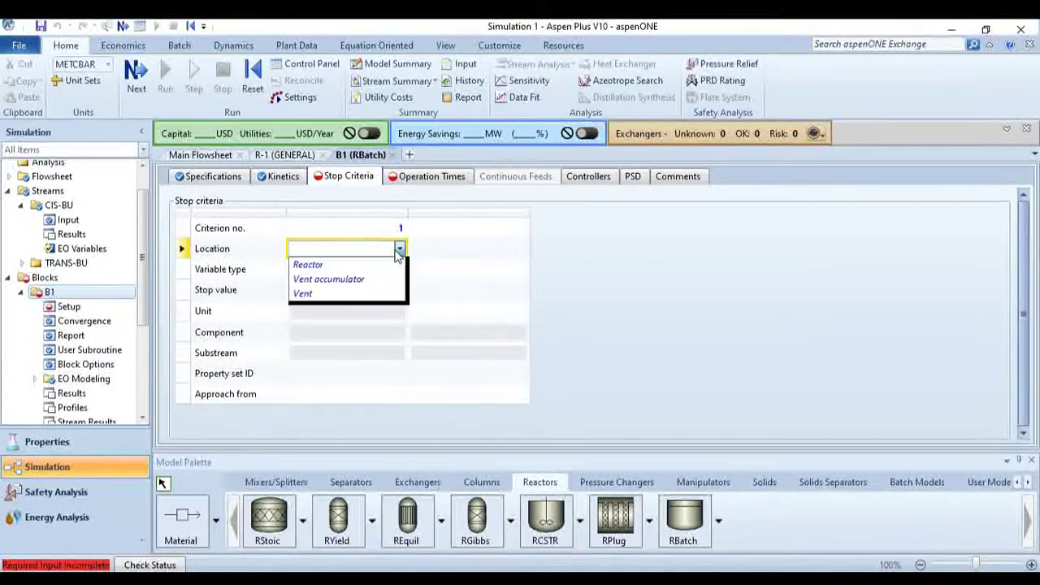
{"action": "left_click", "coordinate": [376, 264]}
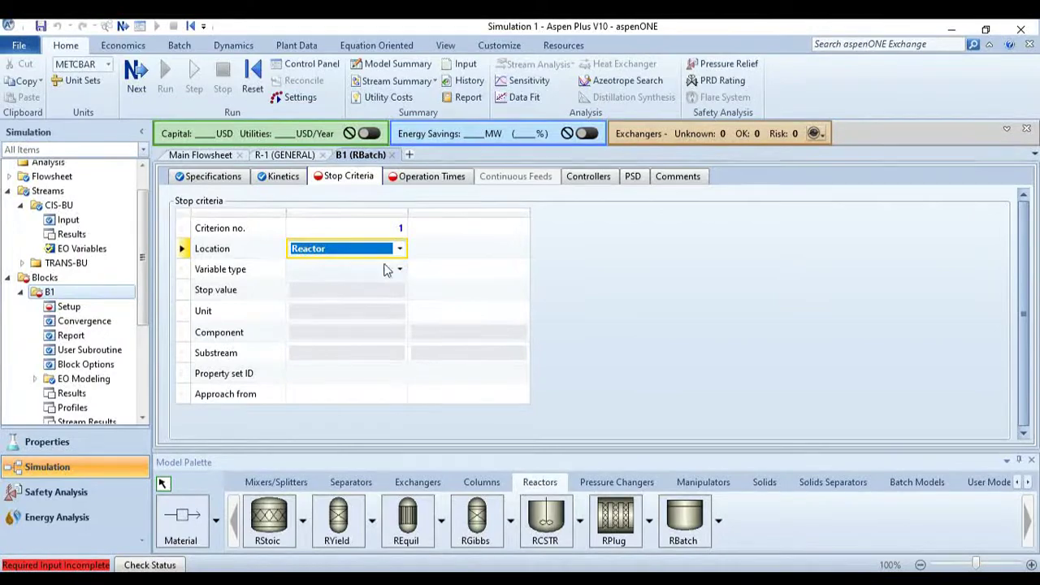
{"action": "left_click", "coordinate": [400, 269]}
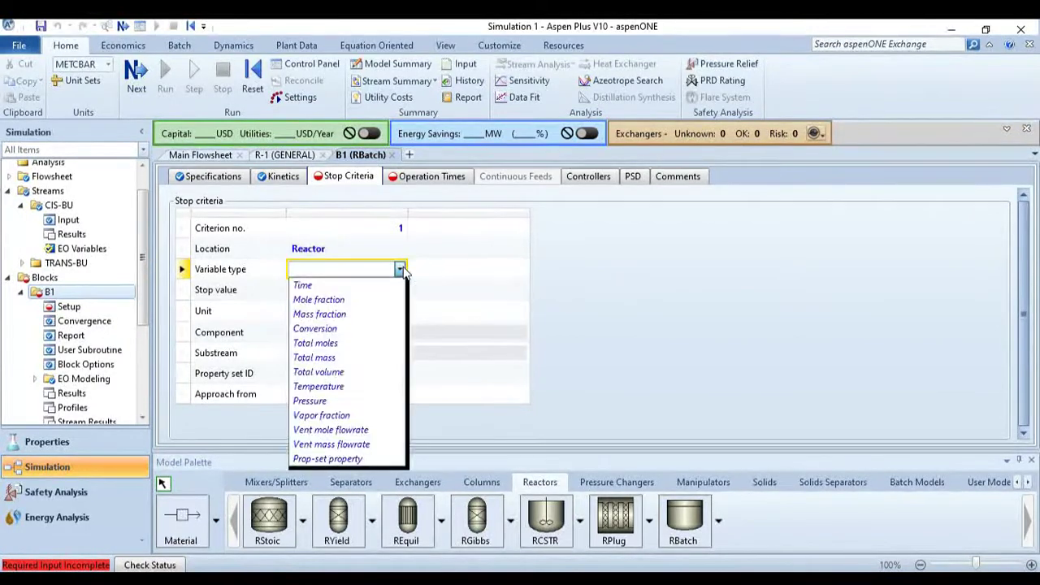
{"action": "left_click", "coordinate": [366, 299]}
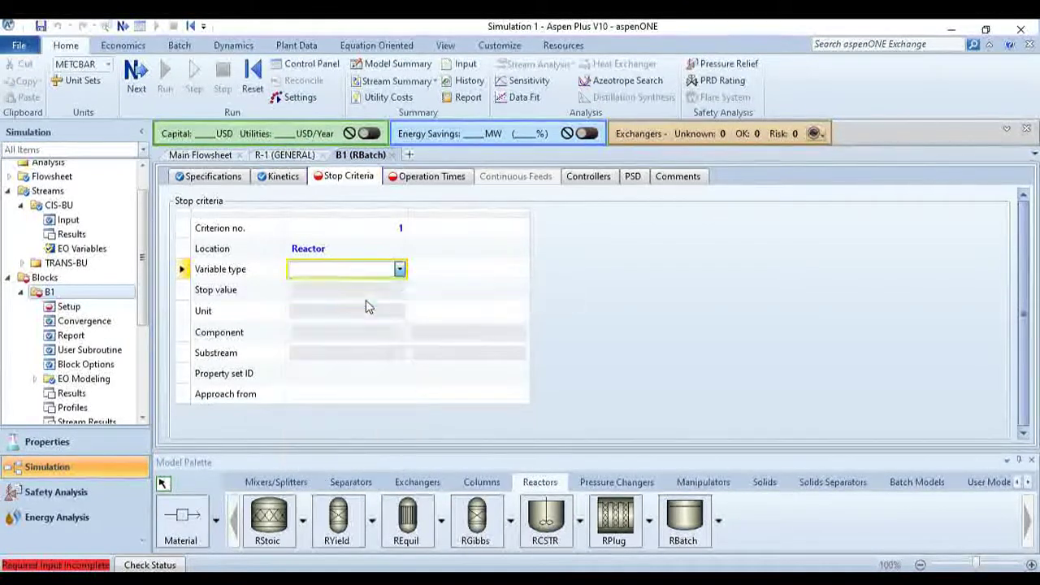
Step: Give the stop criterion a stop value of 0.9 for component TRANS-BU in the MIXED substream, approached from Below
{"action": "left_click", "coordinate": [406, 290]}
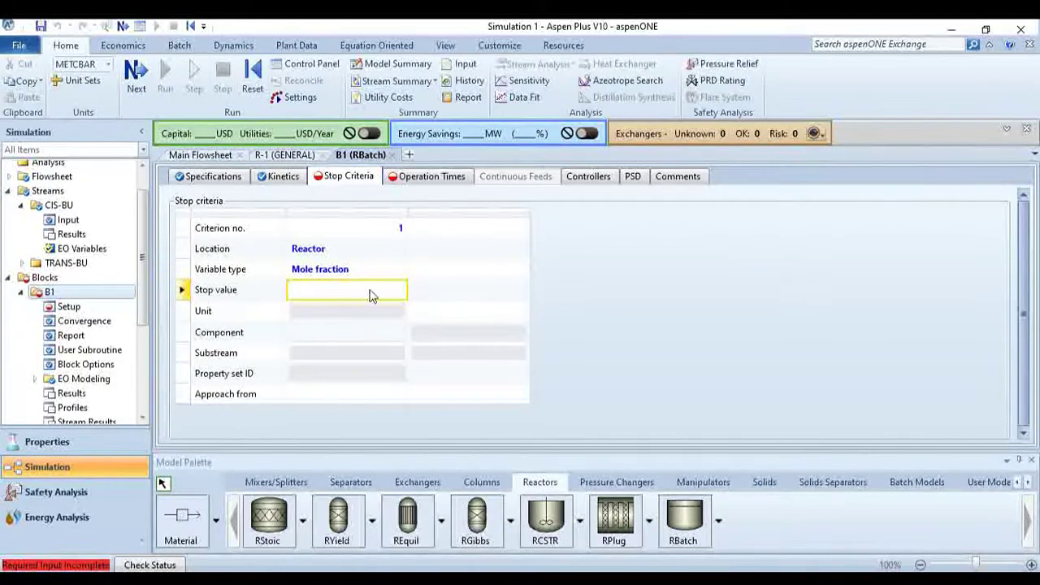
{"action": "key", "text": "Return"}
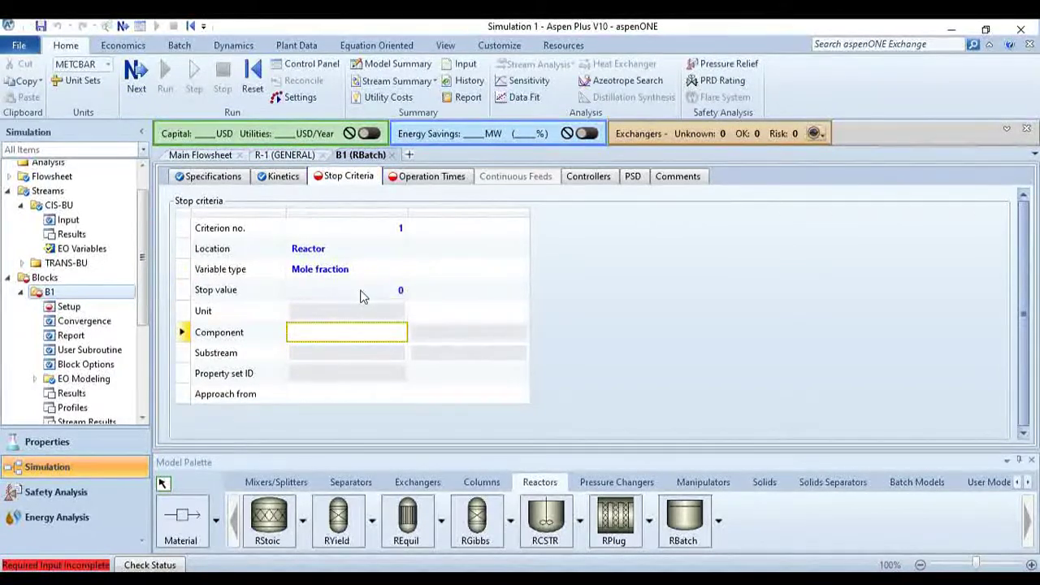
{"action": "left_click", "coordinate": [386, 294]}
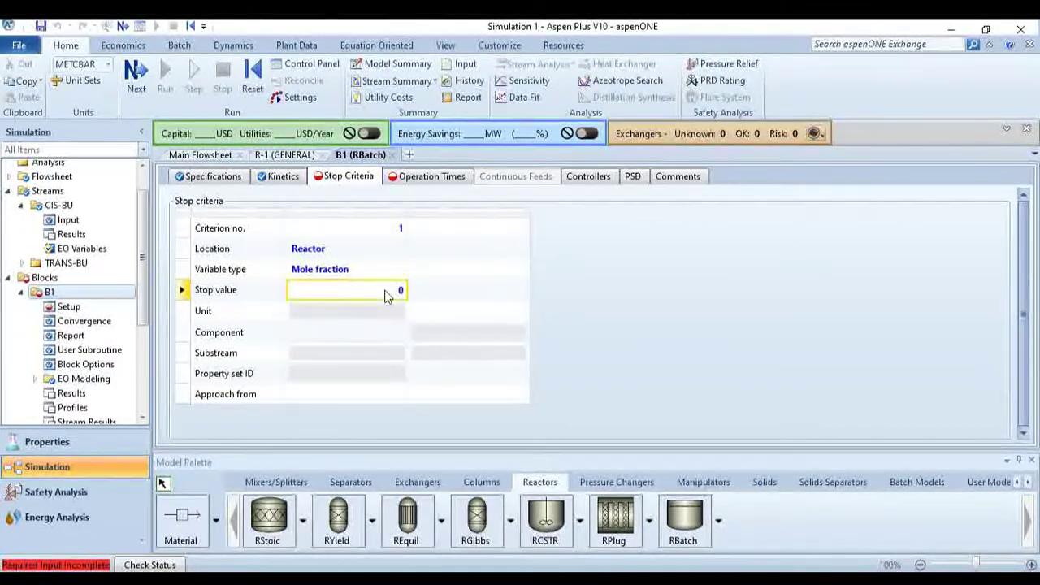
{"action": "key", "text": "Return"}
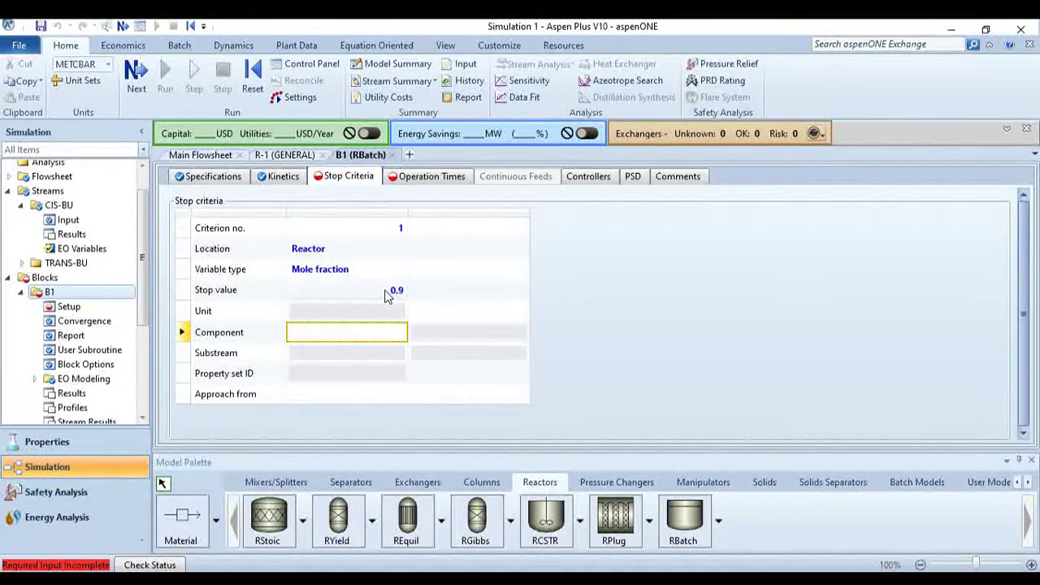
{"action": "left_click", "coordinate": [400, 334]}
{"action": "left_click", "coordinate": [374, 363]}
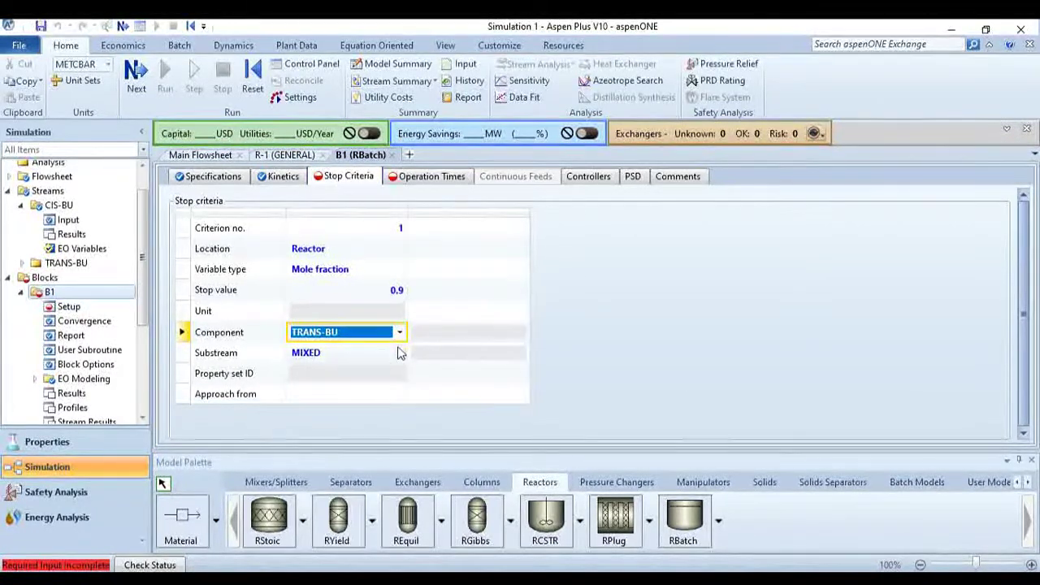
{"action": "left_click", "coordinate": [399, 353]}
{"action": "left_click", "coordinate": [382, 366]}
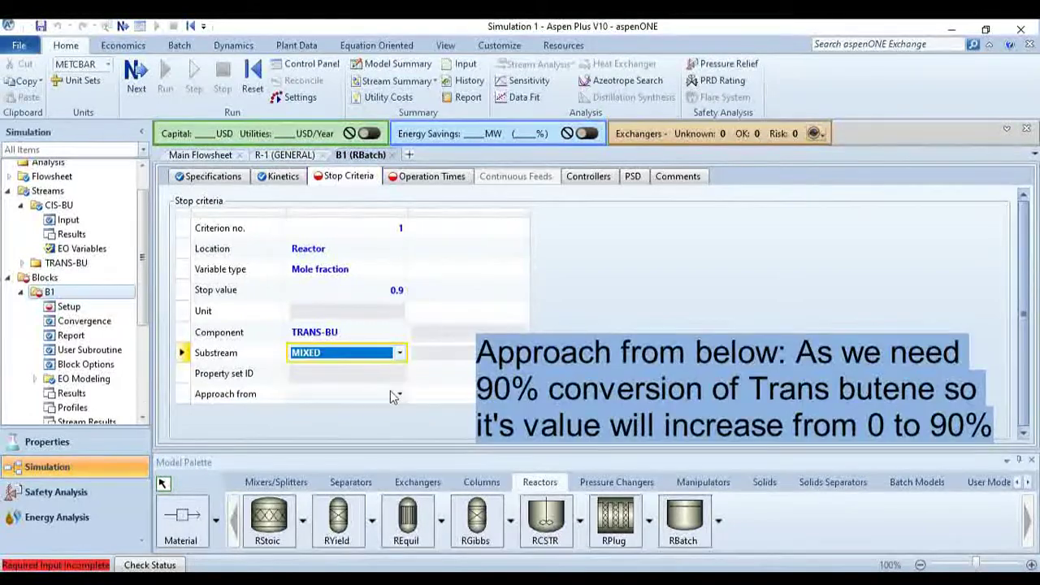
{"action": "left_click", "coordinate": [399, 394]}
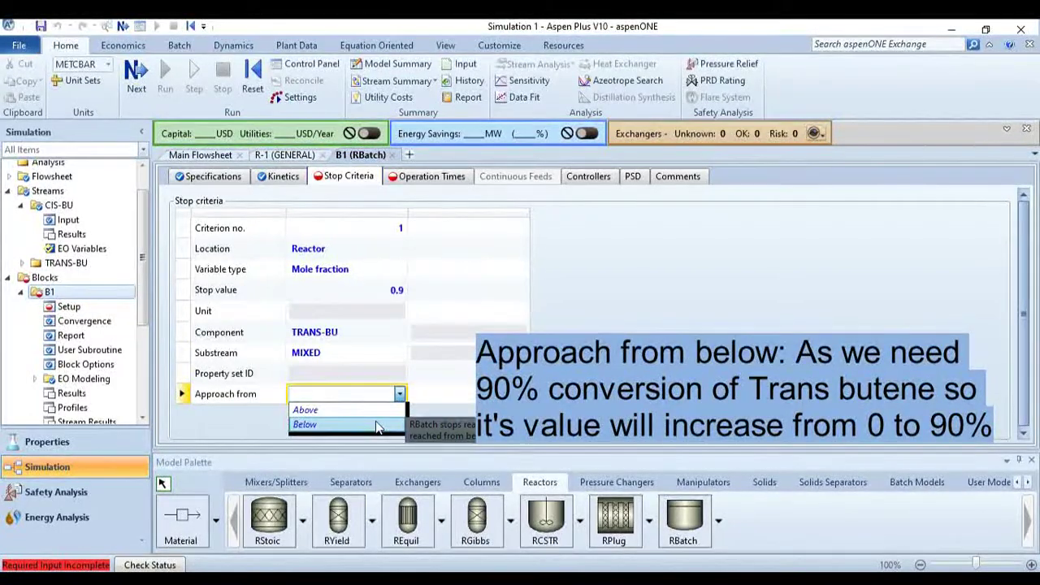
{"action": "left_click", "coordinate": [375, 421]}
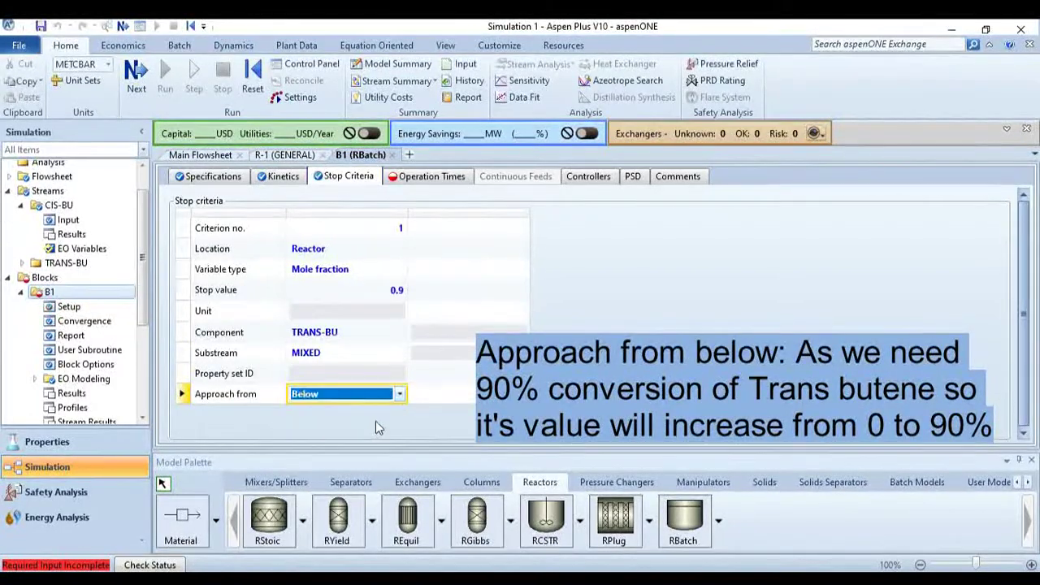
Step: Set the reactor's total batch cycle time to 1 hr and its maximum calculation time to 1 hr
{"action": "left_click", "coordinate": [431, 180]}
{"action": "left_click", "coordinate": [364, 218]}
{"action": "type", "text": "1"}
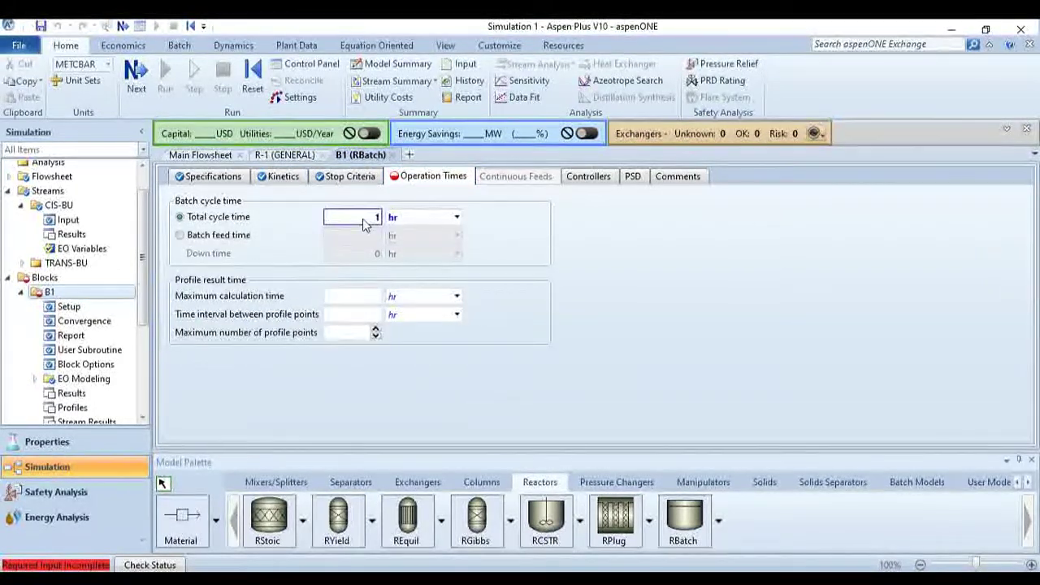
{"action": "left_click", "coordinate": [370, 298]}
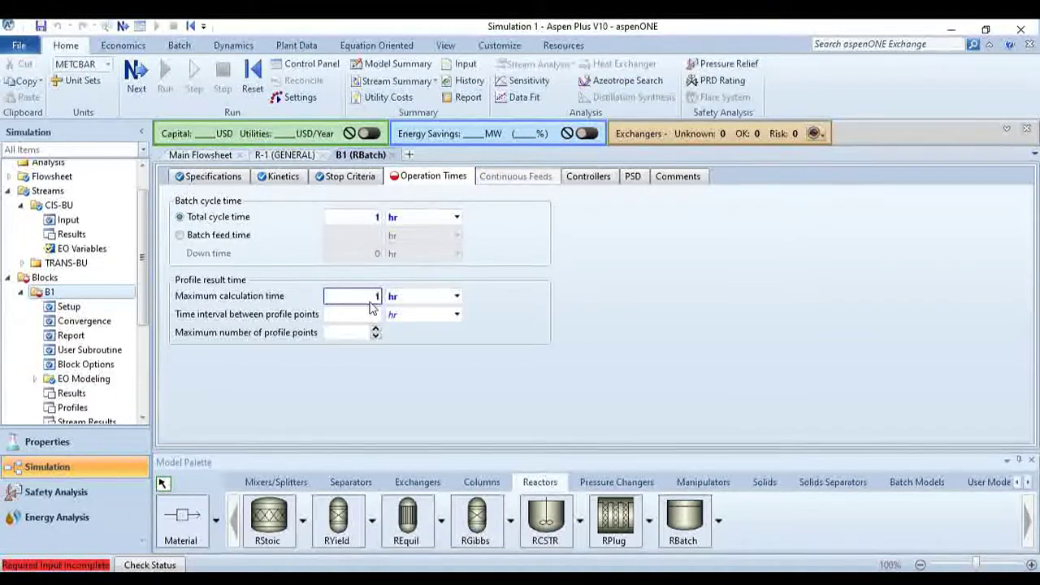
{"action": "type", "text": "1"}
Step: Set the profile point interval to 1 min and the maximum number of profile points to 100, and return to the main flowsheet
{"action": "left_click", "coordinate": [372, 316]}
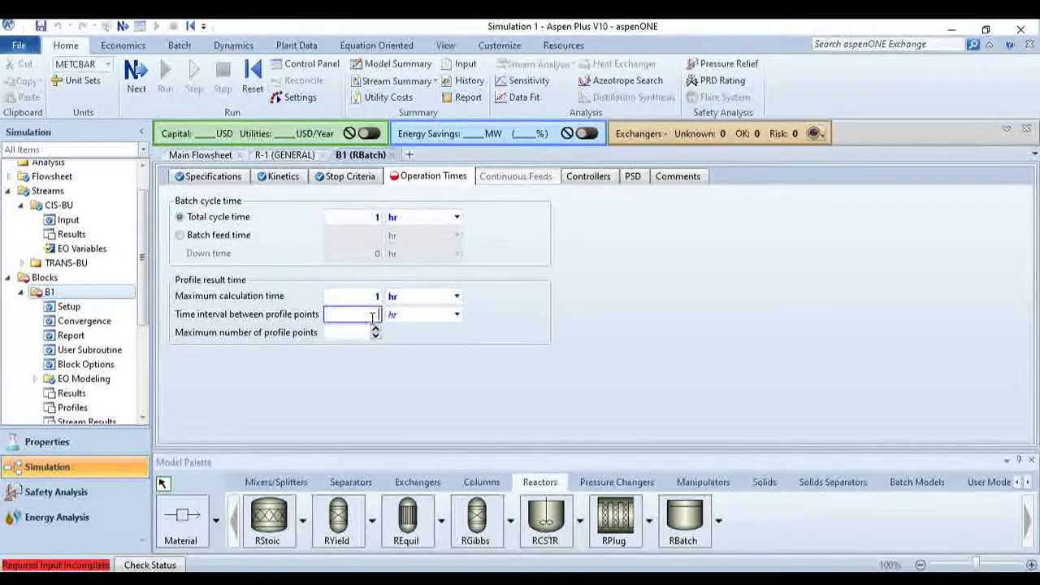
{"action": "type", "text": "1"}
{"action": "left_click", "coordinate": [430, 316]}
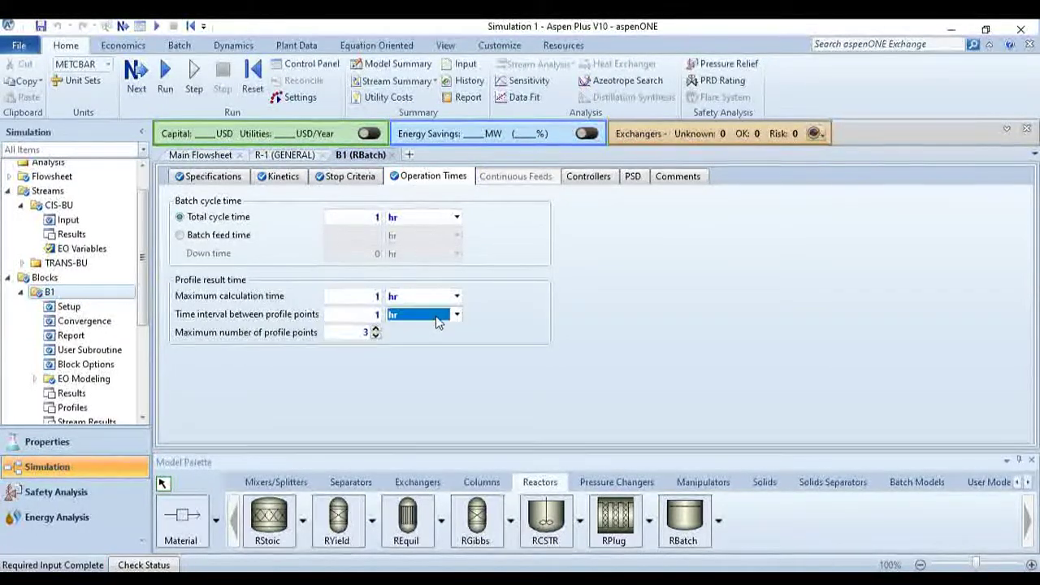
{"action": "left_click", "coordinate": [456, 315]}
{"action": "left_click", "coordinate": [410, 362]}
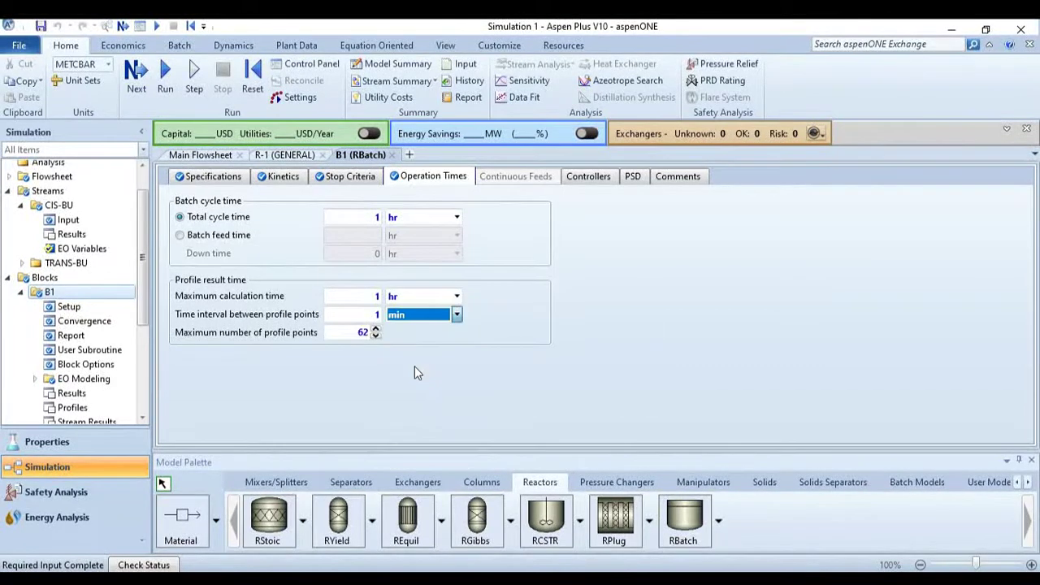
{"action": "left_click", "coordinate": [367, 334]}
{"action": "type", "text": "100"}
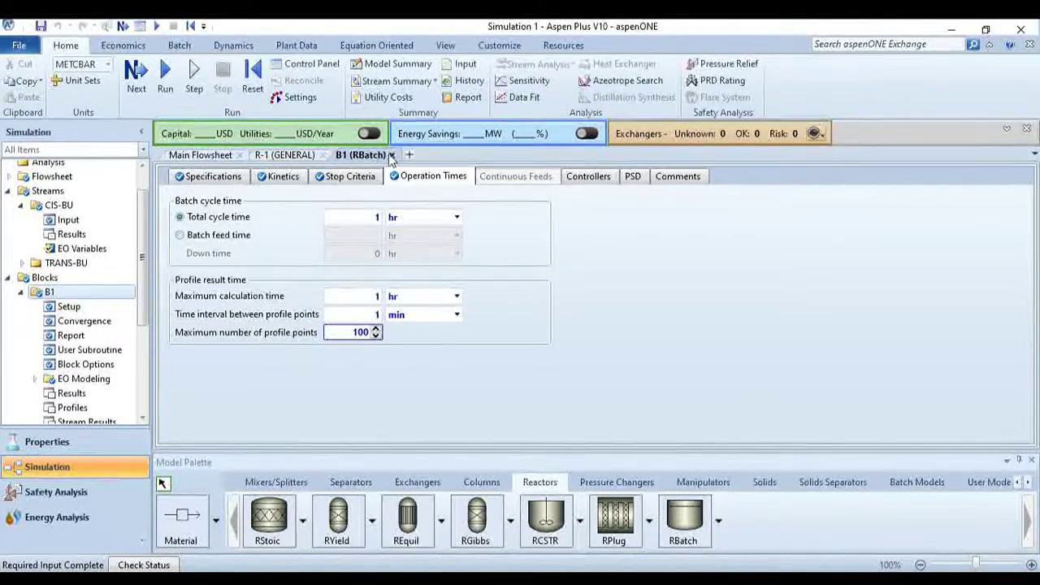
{"action": "left_click", "coordinate": [218, 157]}
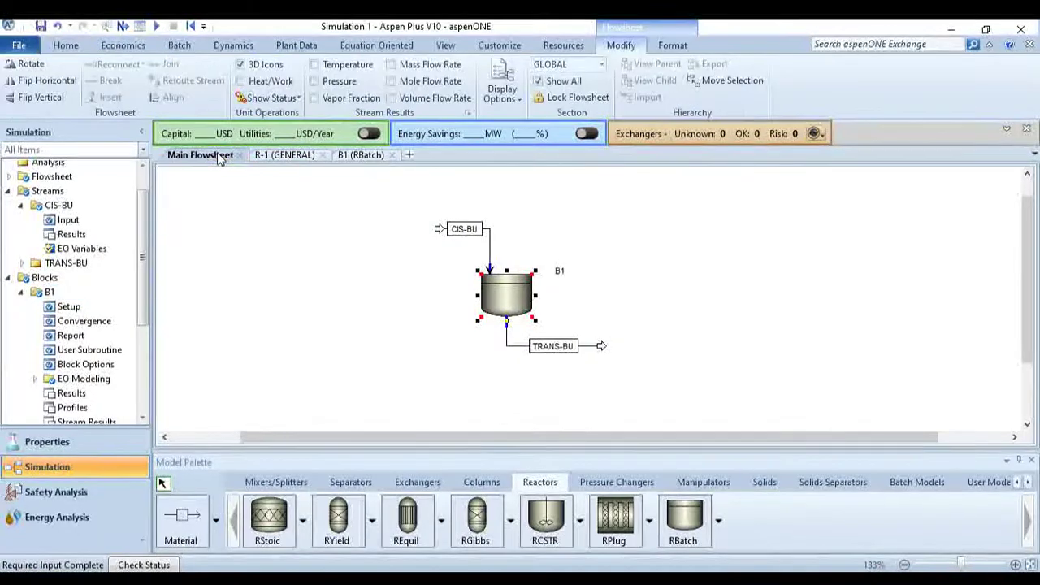
Step: Run the simulation and add stream TRANS-BU beside CIS-BU in the stream results table to compare their properties and flows
{"action": "key", "text": "F5"}
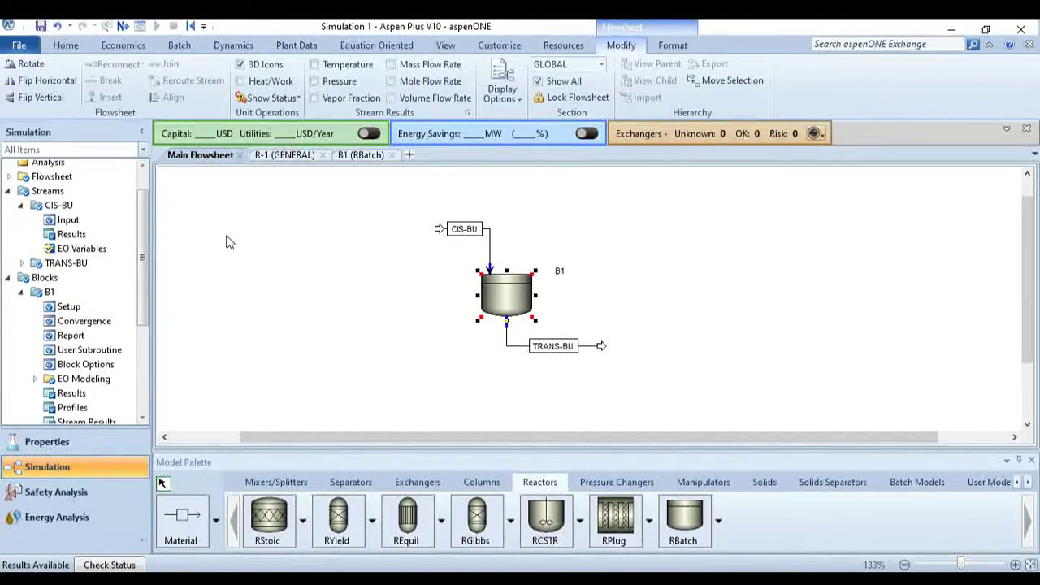
{"action": "double_click", "coordinate": [85, 234]}
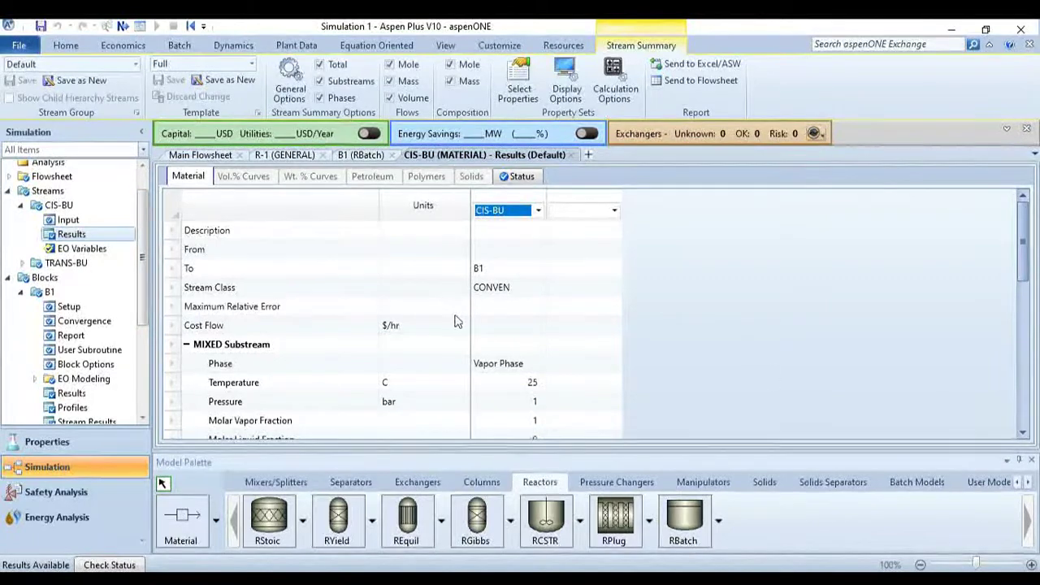
{"action": "left_click_drag", "start_coordinate": [1030, 258], "coordinate": [1030, 290]}
{"action": "left_click", "coordinate": [613, 211]}
{"action": "left_click", "coordinate": [613, 210]}
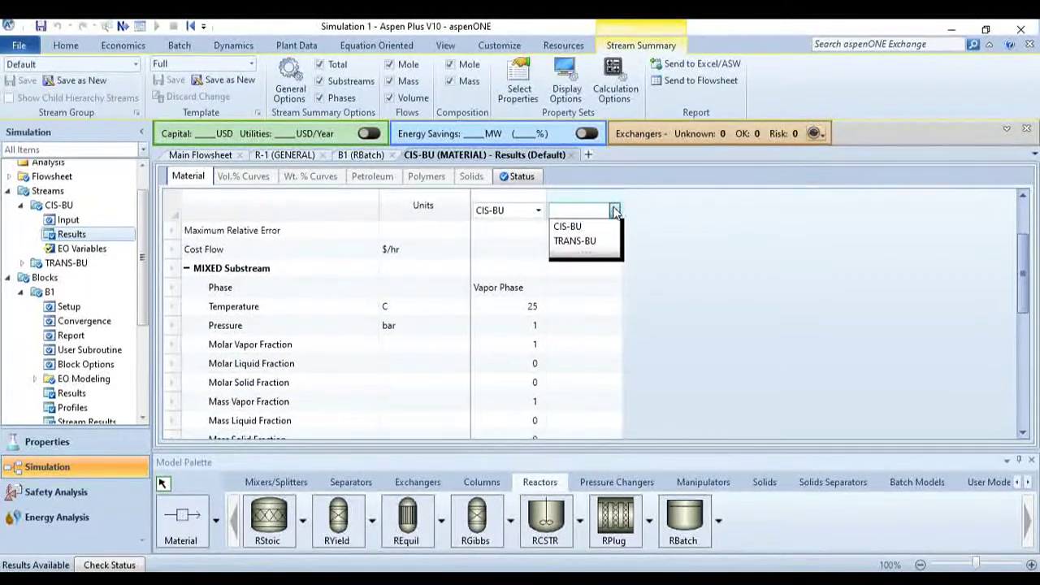
{"action": "left_click", "coordinate": [585, 242]}
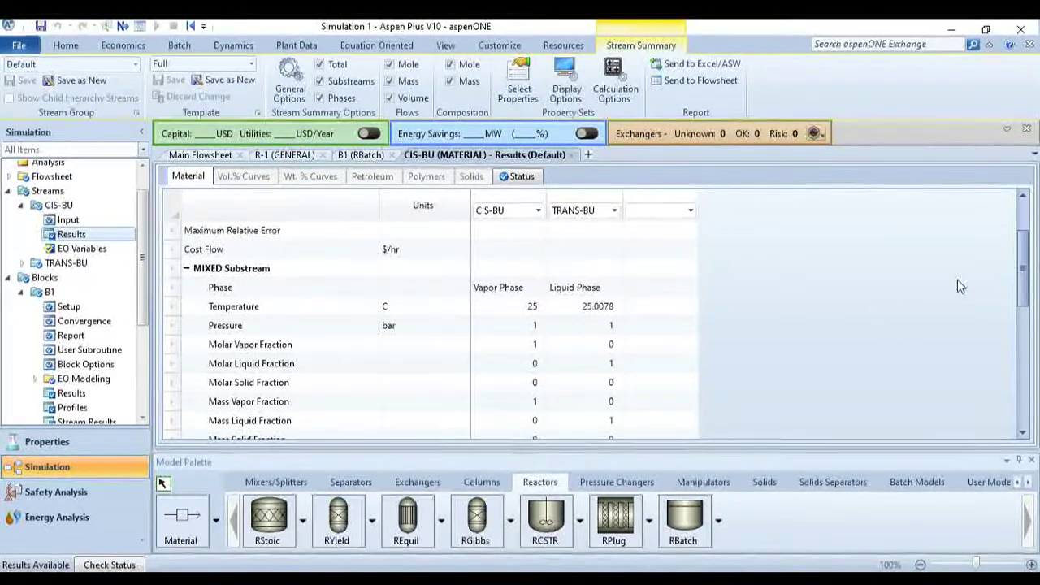
{"action": "left_click_drag", "start_coordinate": [1024, 284], "coordinate": [1031, 419]}
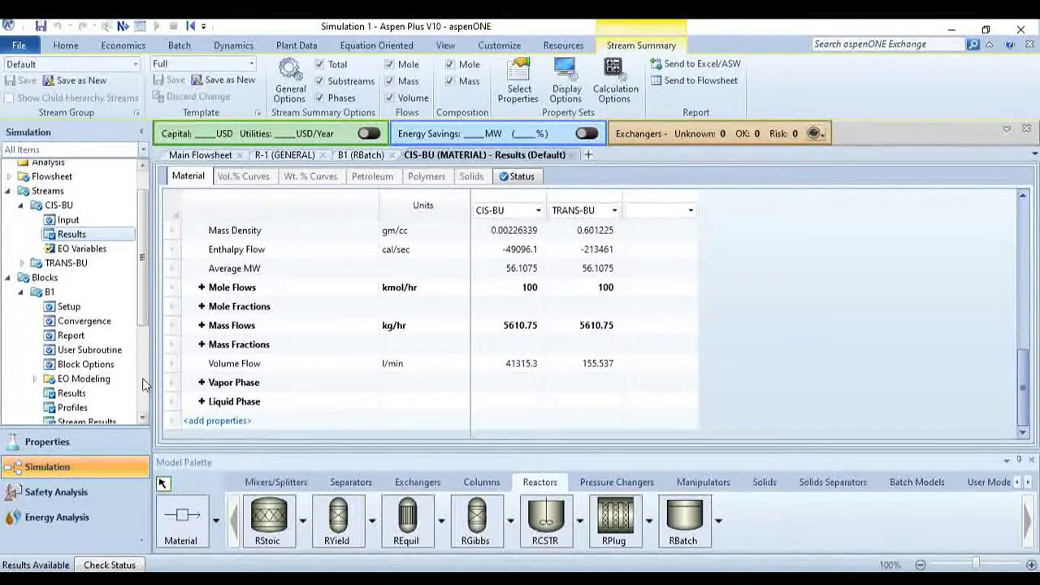
Step: Open the results summary of reactor block B1 and display the reaction time in min
{"action": "left_click", "coordinate": [72, 395]}
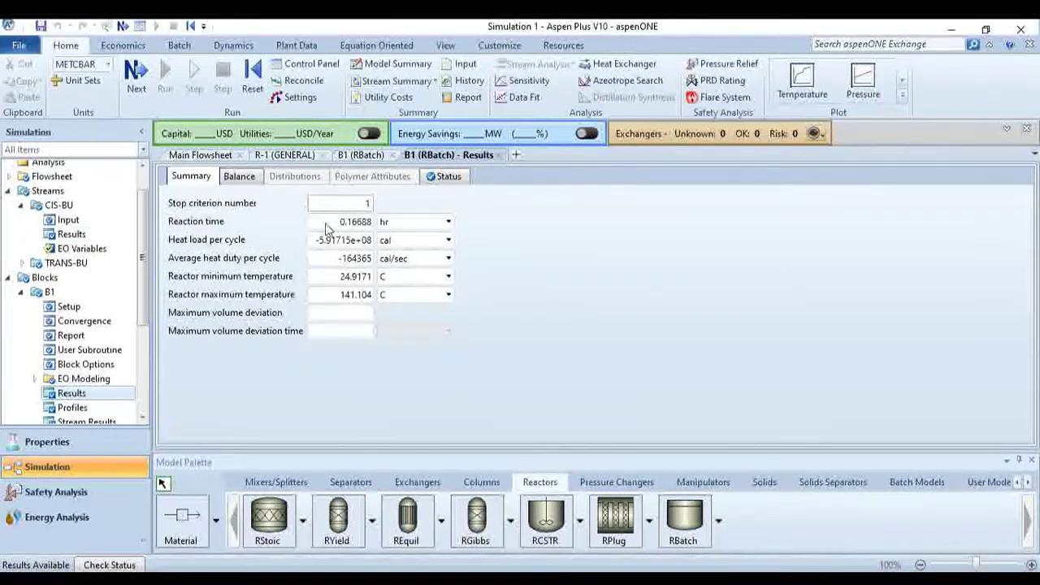
{"action": "left_click", "coordinate": [410, 223]}
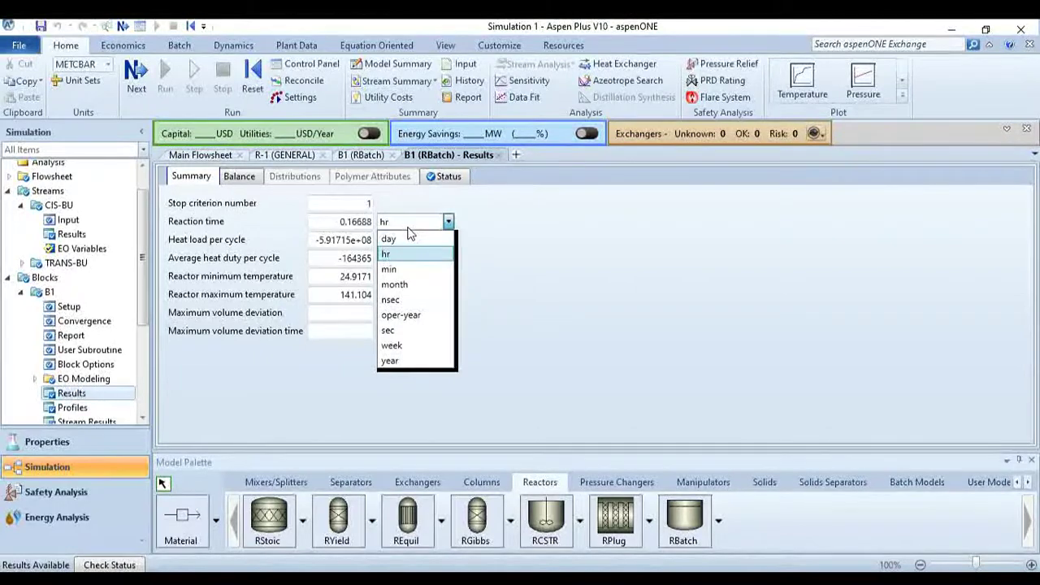
{"action": "left_click", "coordinate": [410, 269]}
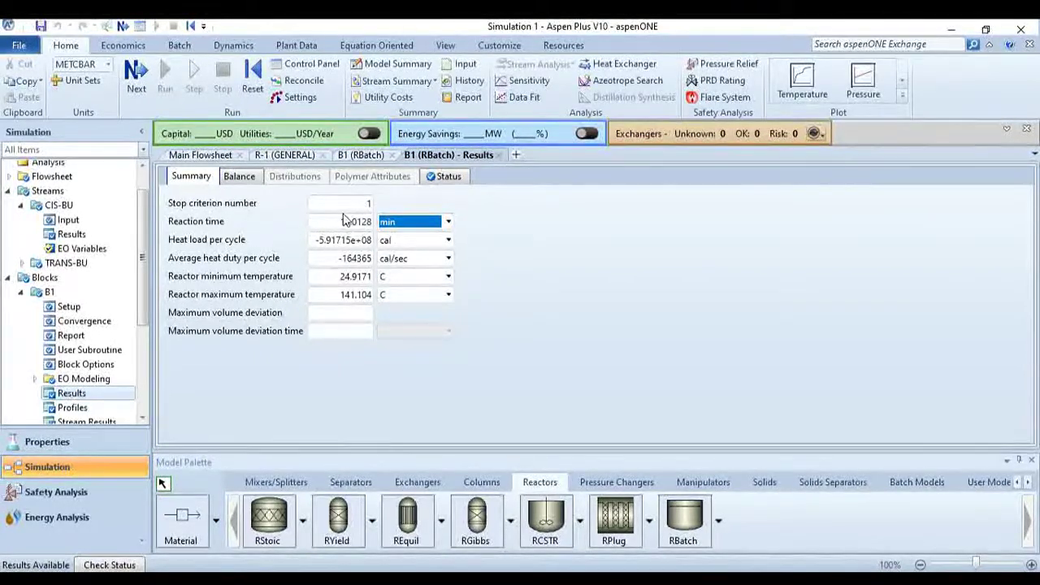
Step: Create a Composition plot from the results of reactor B1
{"action": "left_click", "coordinate": [901, 98]}
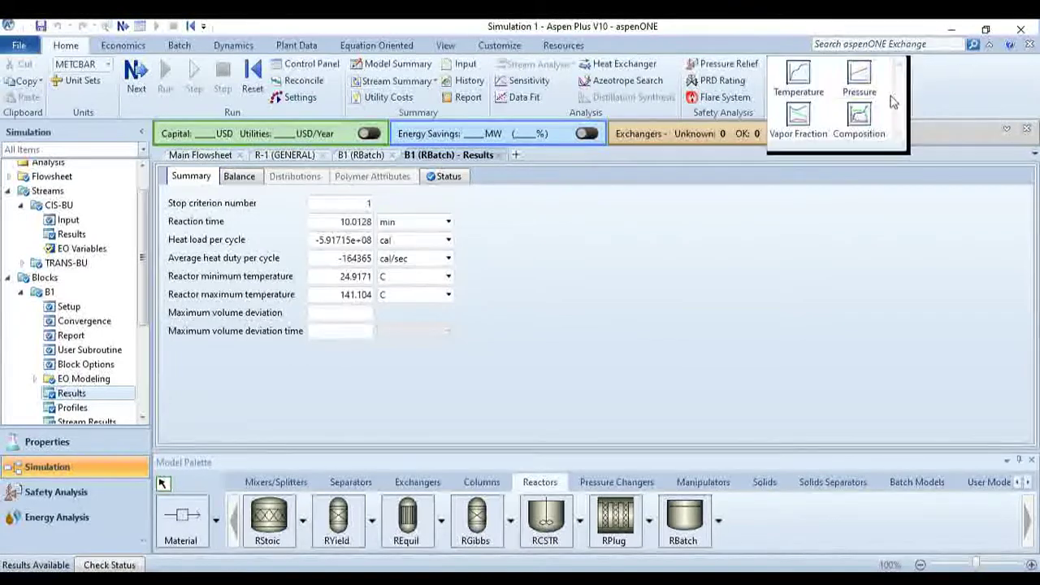
{"action": "left_click", "coordinate": [859, 119]}
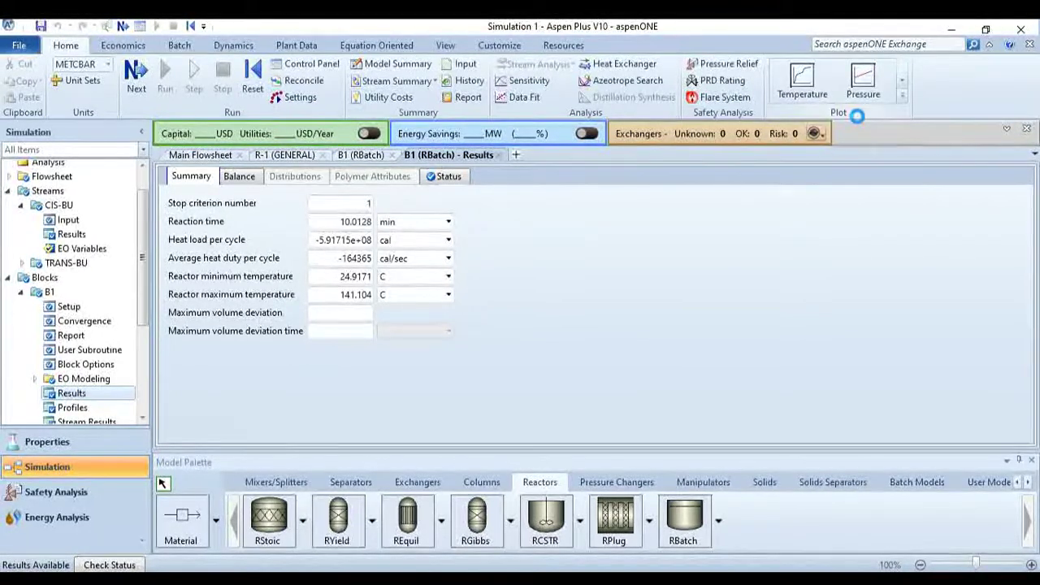